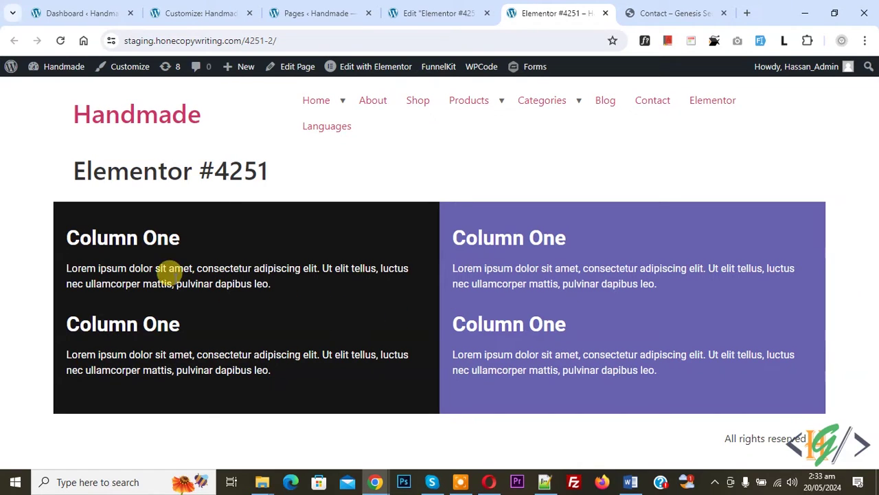
- Set the two-column parent container's content width to Full Width, save it and reload the live page
key(F5)
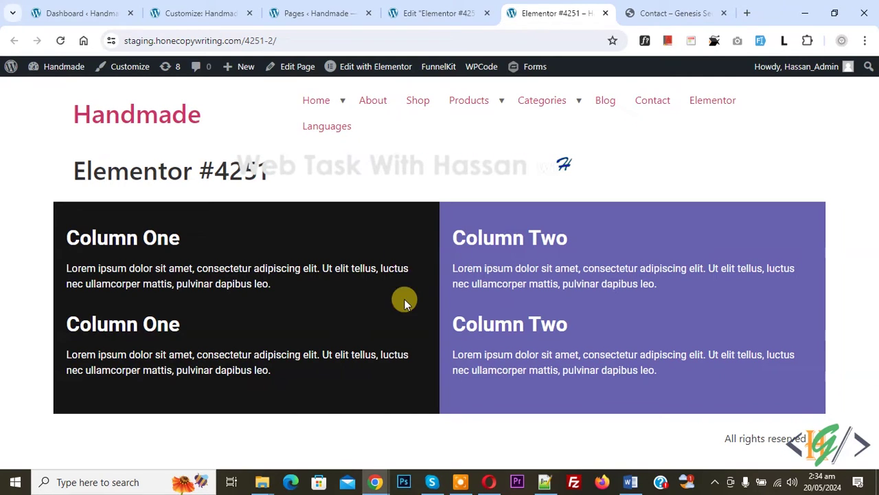
click(434, 13)
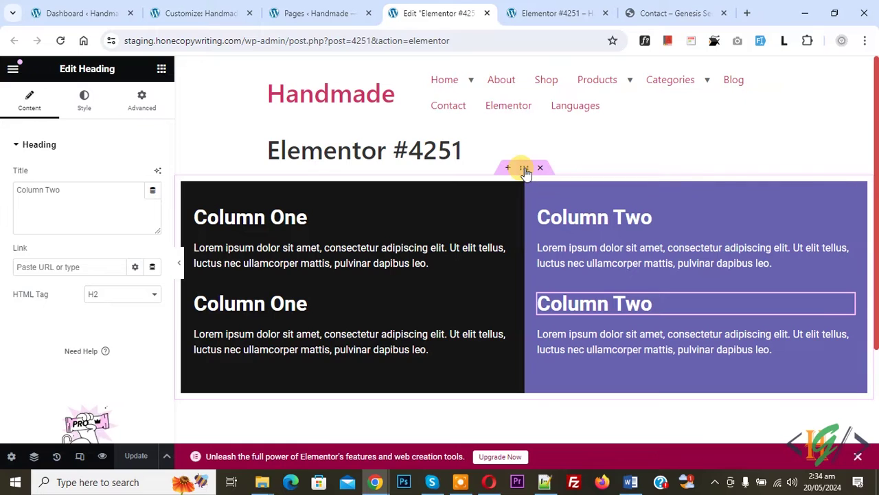
click(524, 169)
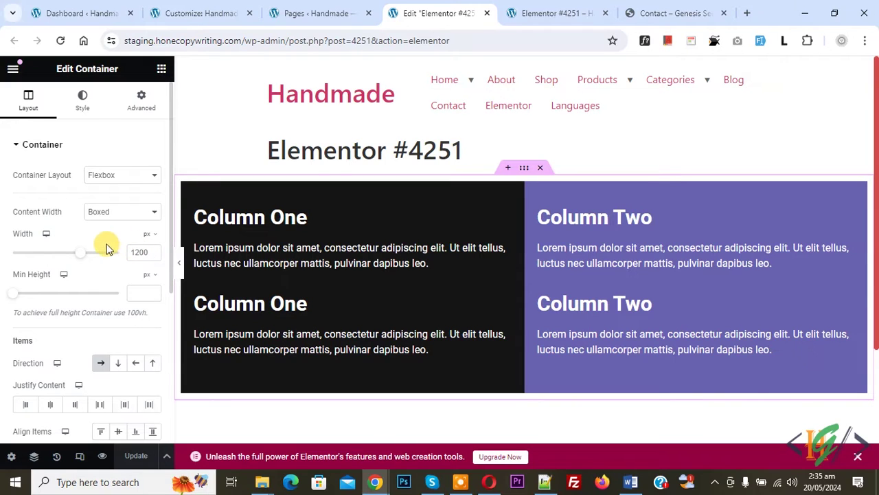
click(103, 213)
click(107, 234)
click(134, 460)
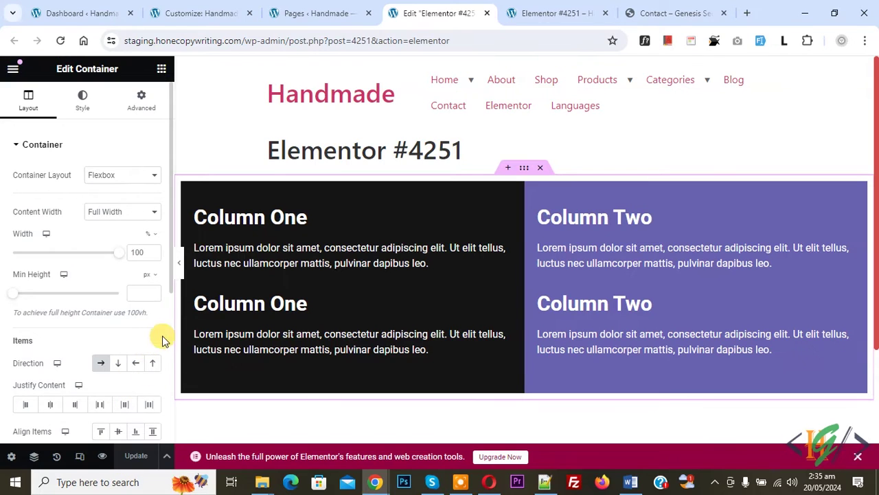
click(548, 13)
click(58, 40)
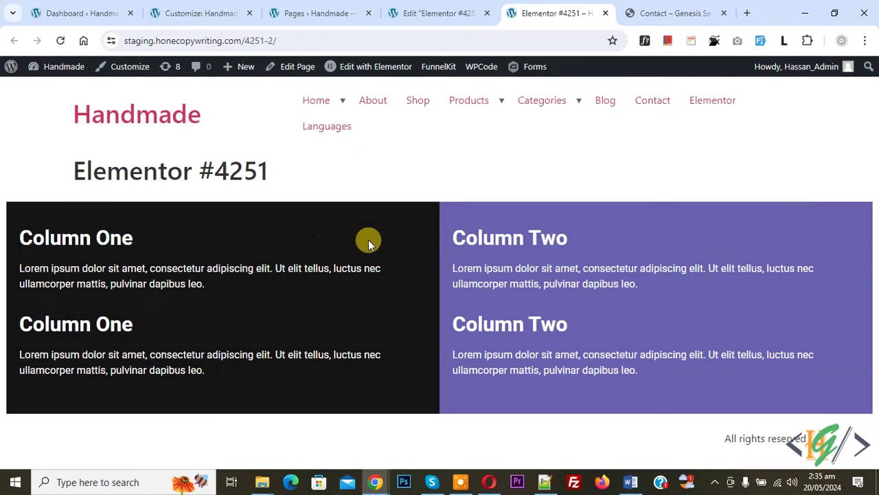
- Unlink the parent container's padding values with 0 on all sides, then save and reload the live page
click(426, 13)
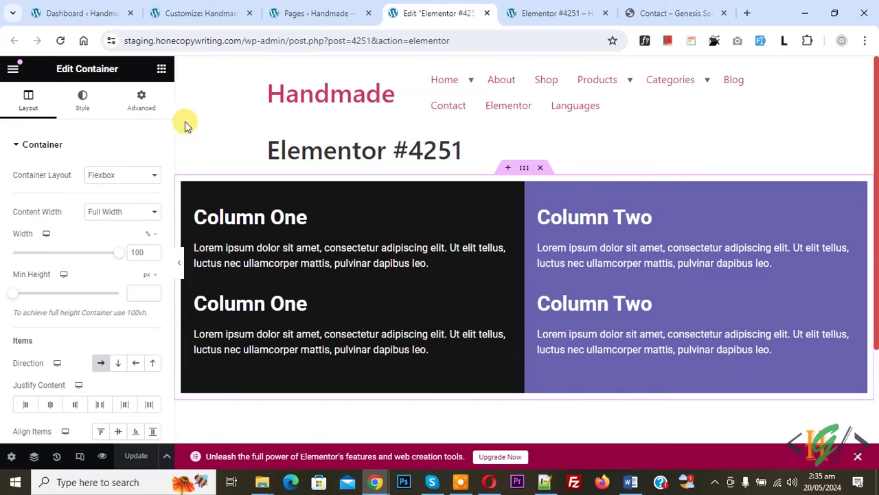
click(142, 108)
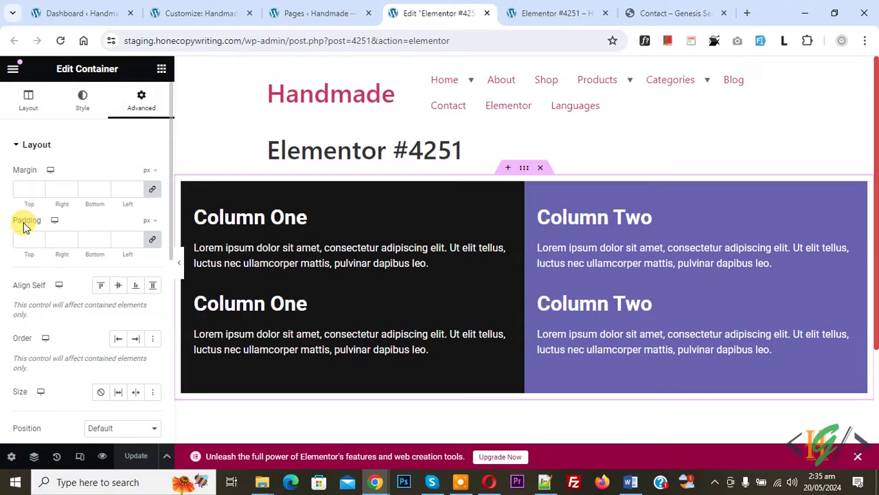
click(152, 241)
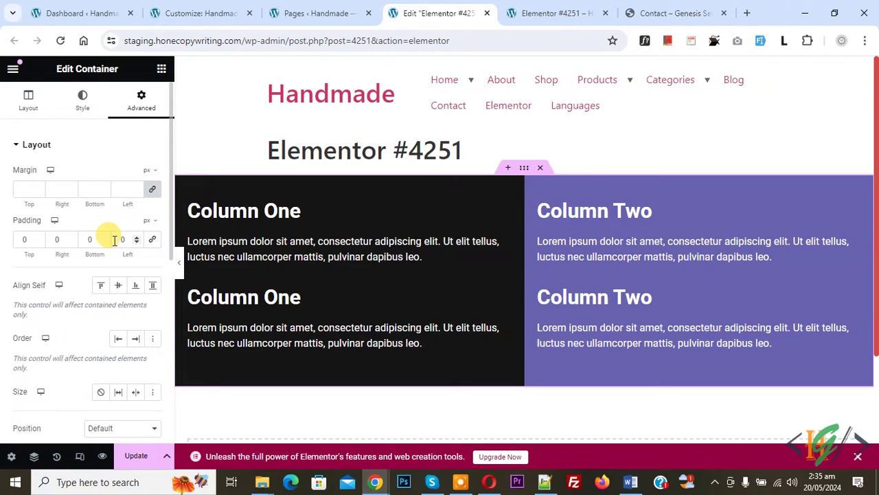
click(136, 457)
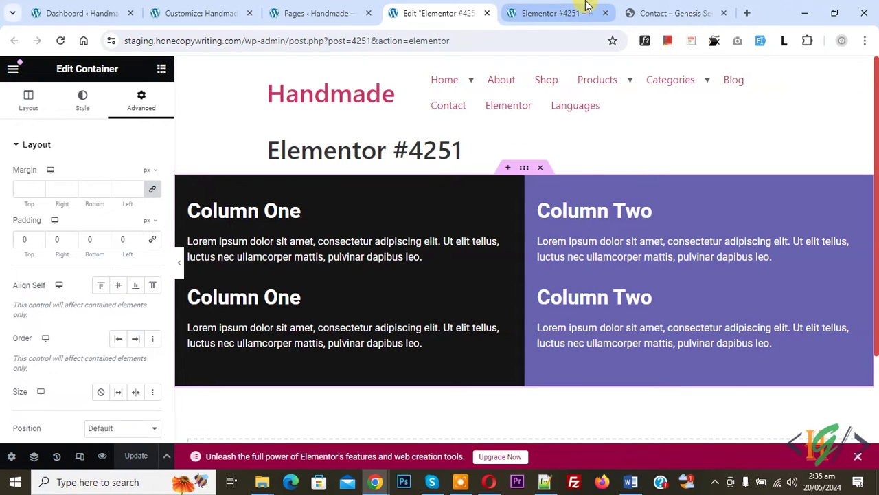
click(553, 8)
click(59, 40)
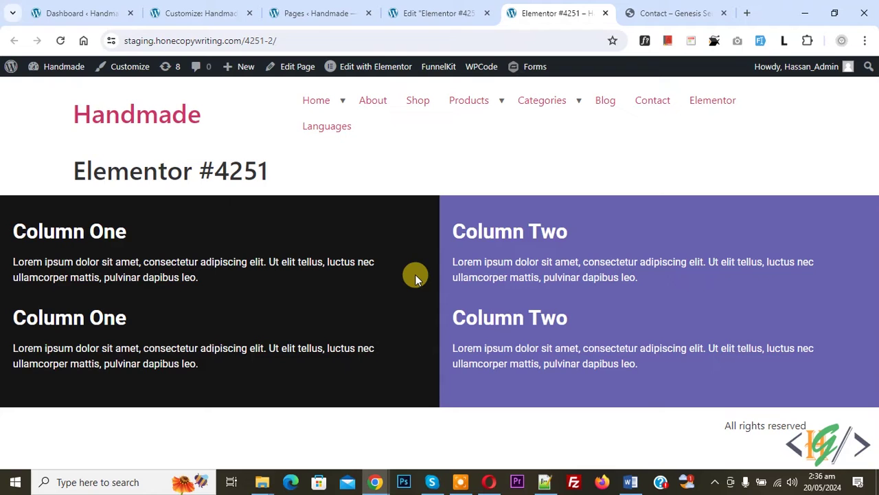
- Examine how the full-width columns fill the live page at smaller zoom levels
key(ctrl+minus)
key(ctrl+minus)
key(ctrl+minus)
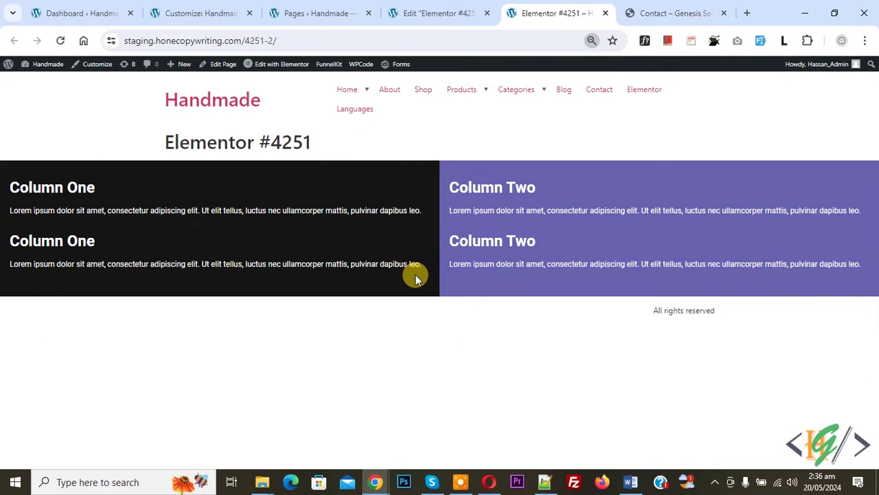
key(ctrl+plus)
key(ctrl+plus)
key(ctrl+plus)
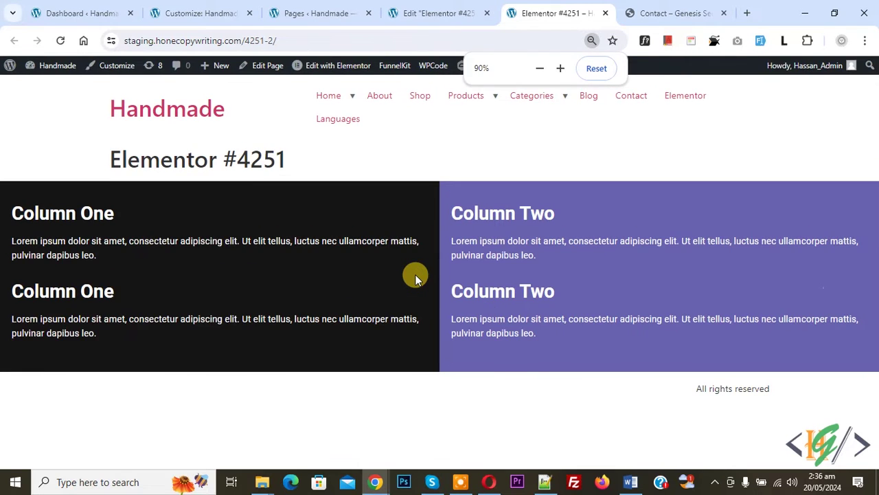
- Examine the two-column layout of the Genesis Security contact page at different zoom levels
click(668, 11)
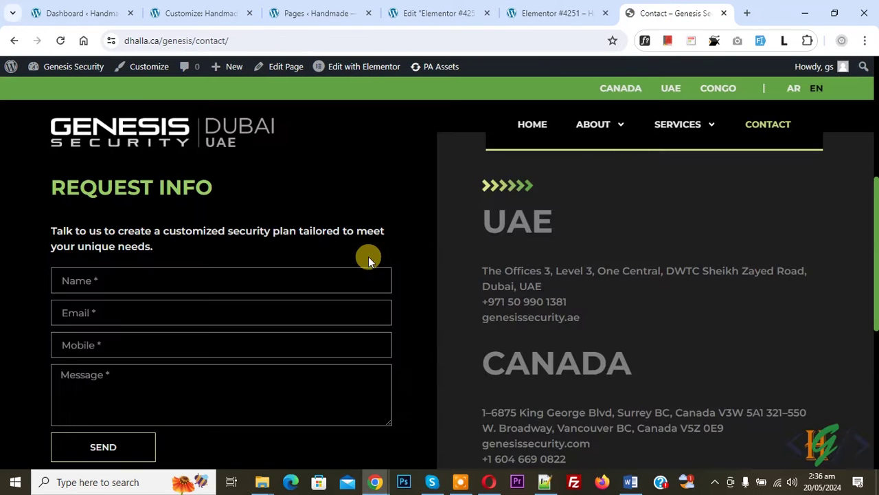
scroll(472, 316, up, 1)
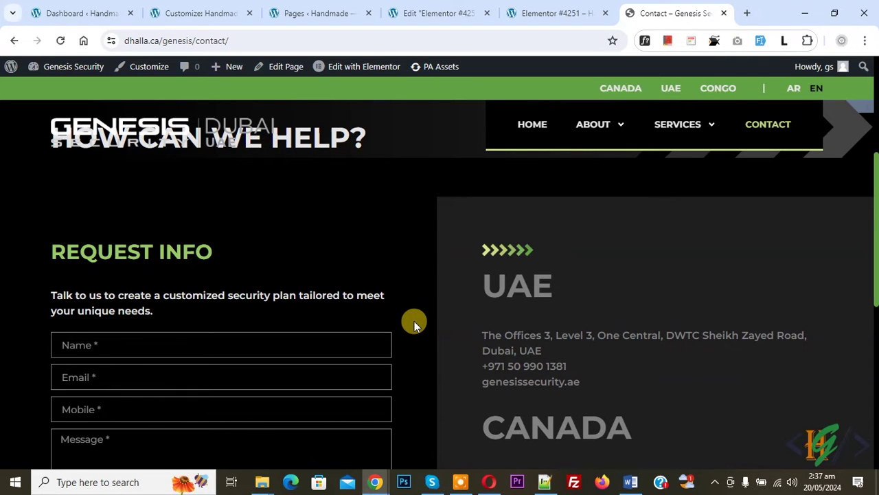
key(ctrl+minus)
key(ctrl+minus)
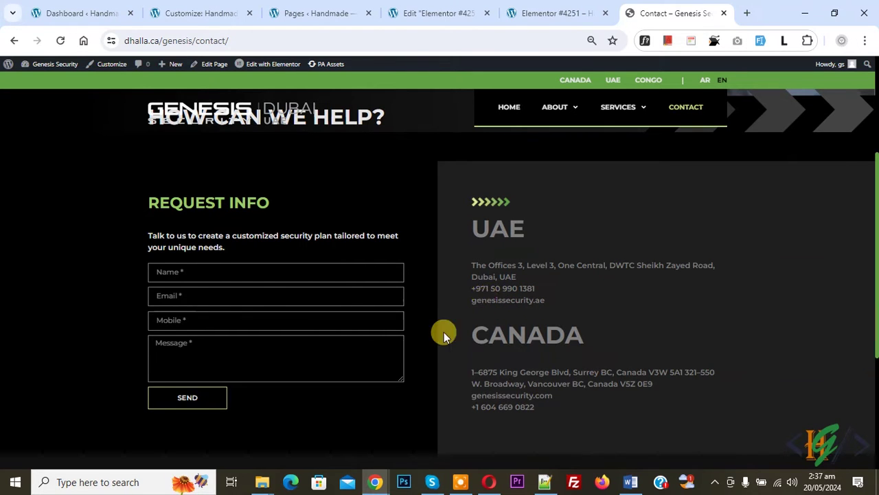
key(ctrl+plus)
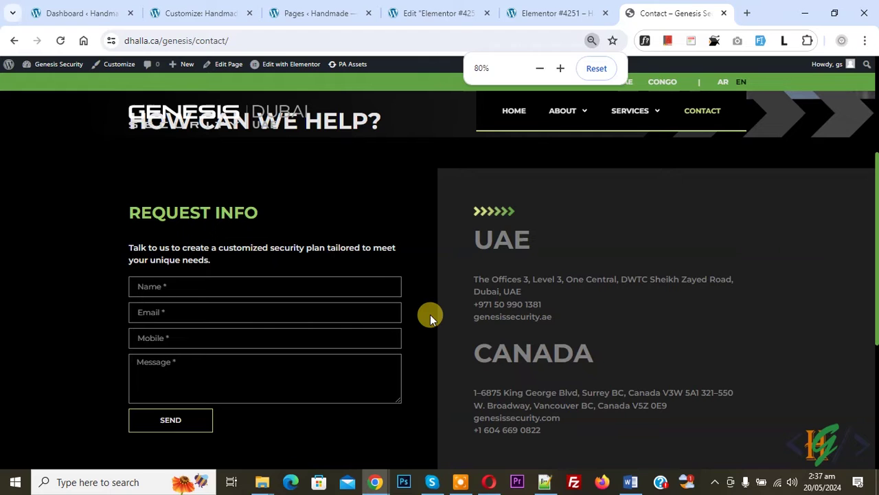
key(ctrl+plus)
key(ctrl+plus)
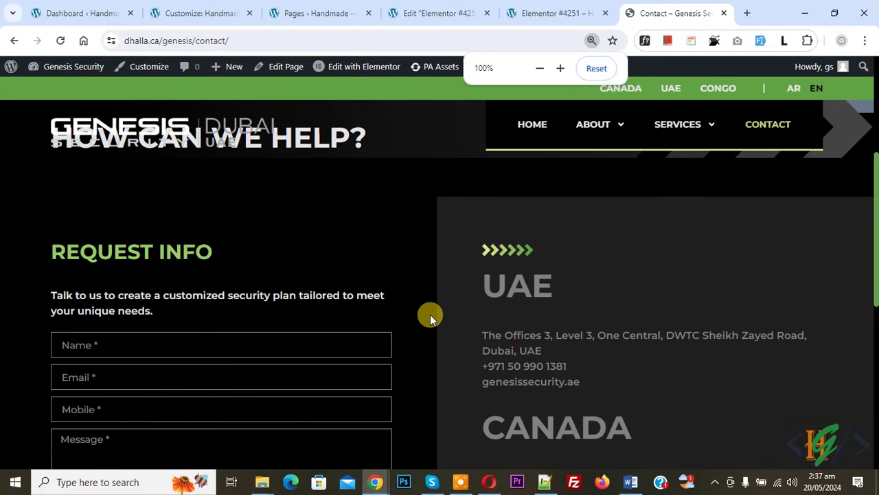
- Duplicate the full-width parent container in the page editor and set the copy's content width to Boxed
click(562, 9)
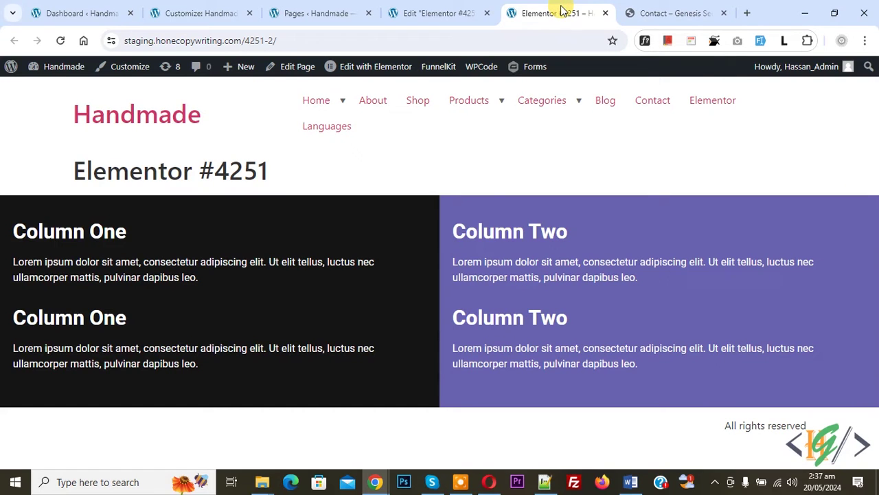
click(420, 11)
right_click(520, 168)
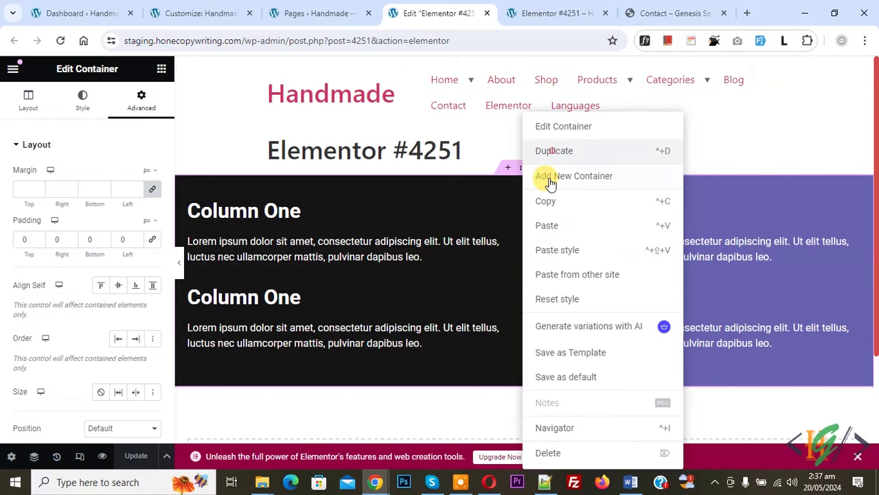
click(551, 154)
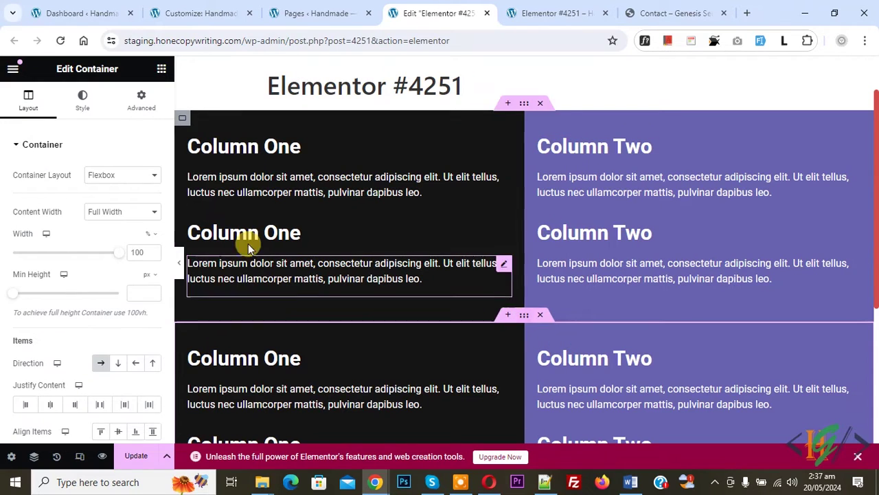
click(106, 211)
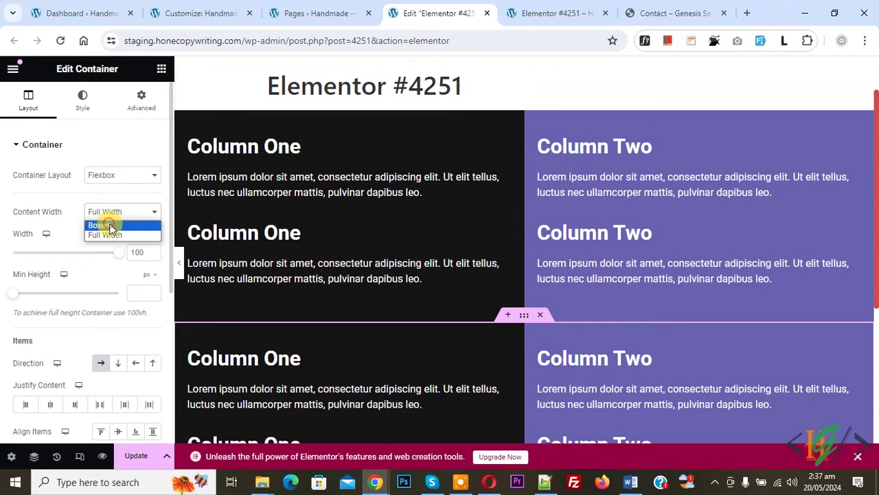
click(99, 226)
- Set the duplicated container's top margin to 50 px, save it and compare both sections on the live page
click(144, 115)
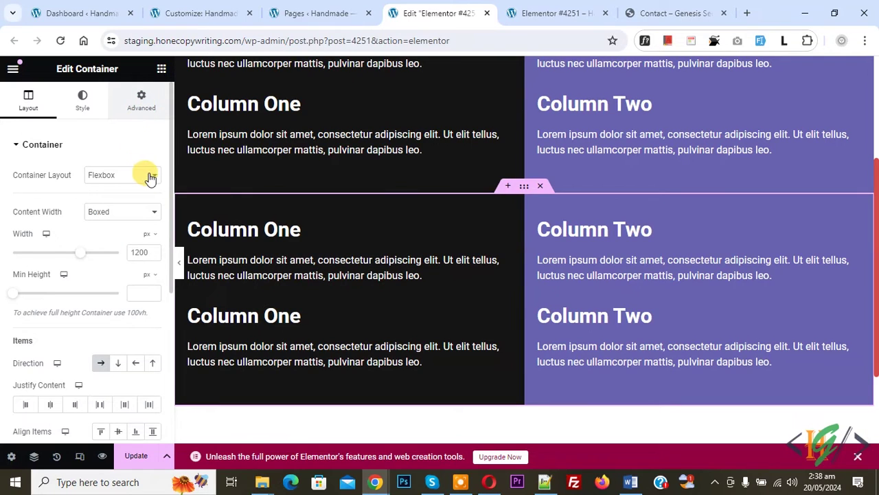
click(19, 187)
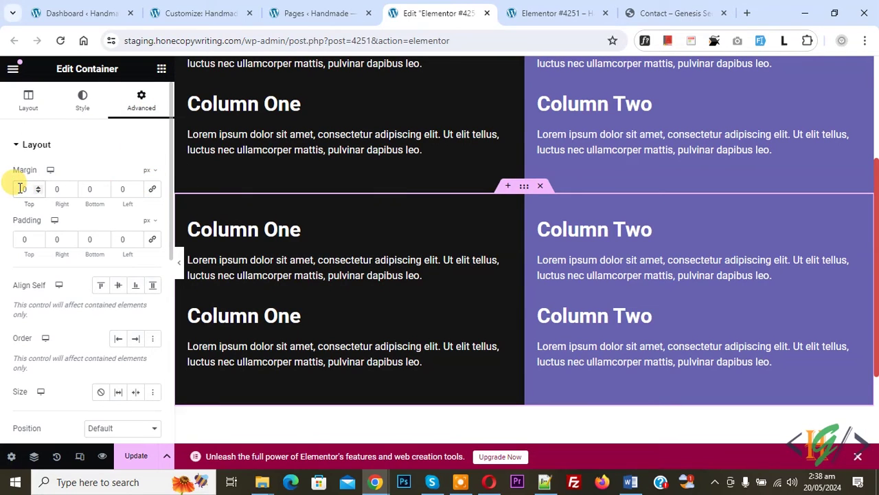
text(5)
click(134, 455)
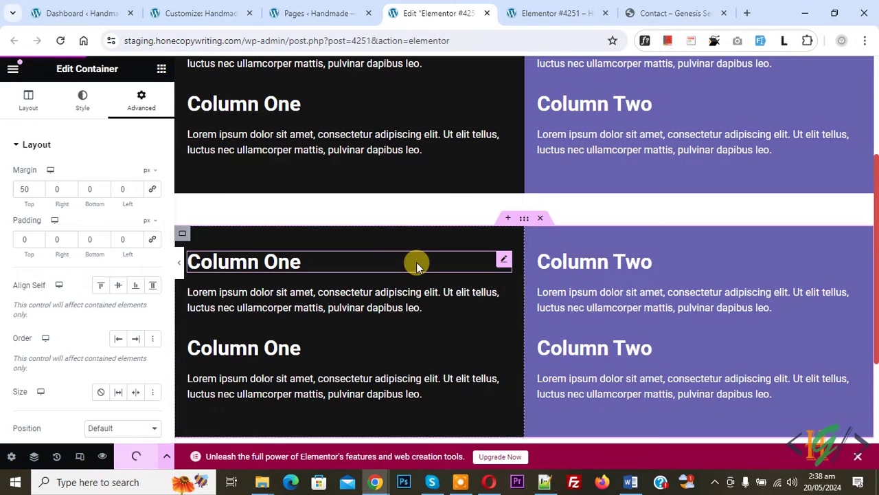
click(548, 7)
click(60, 41)
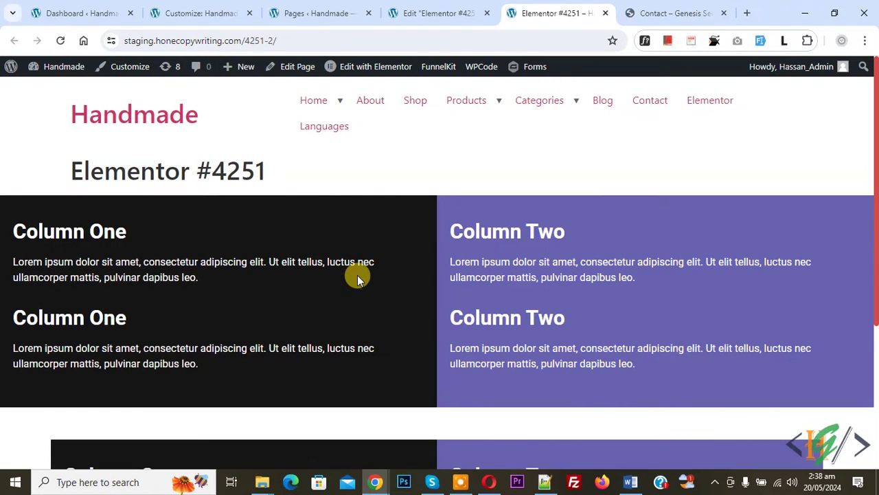
scroll(359, 275, down, 2)
scroll(371, 303, down, 1)
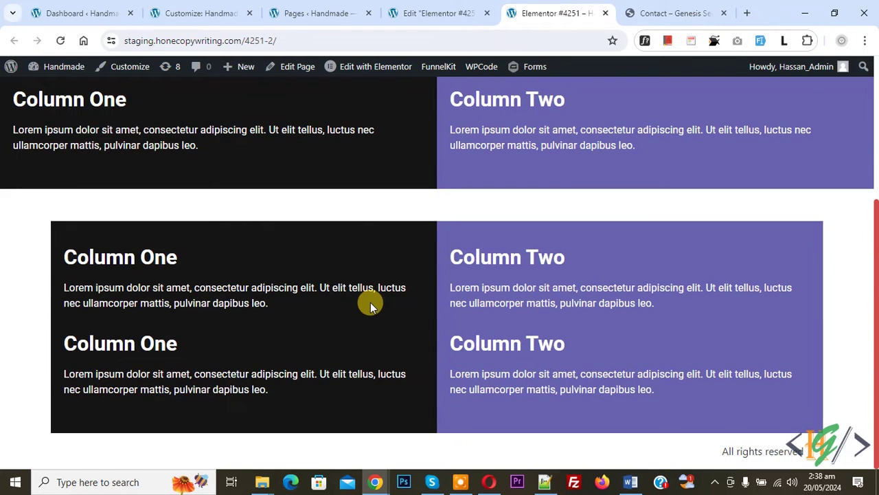
- Add a new Flexbox container with two equal columns below the existing sections
click(443, 13)
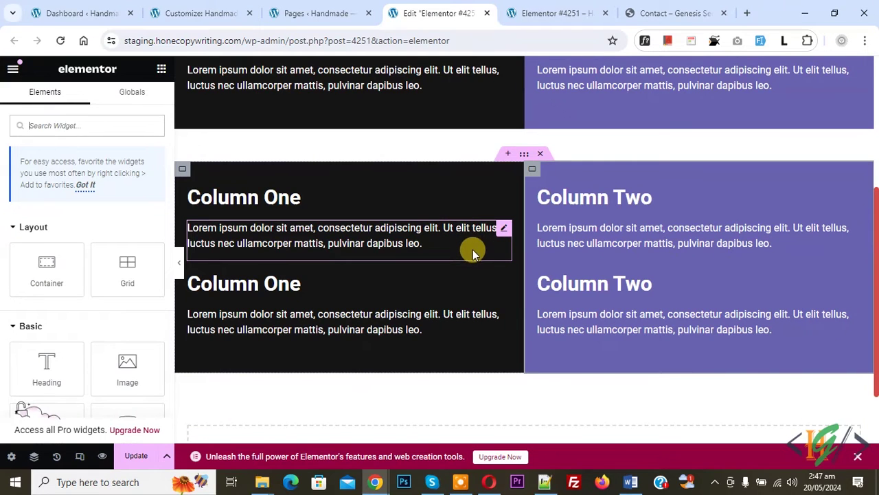
scroll(465, 224, down, 2)
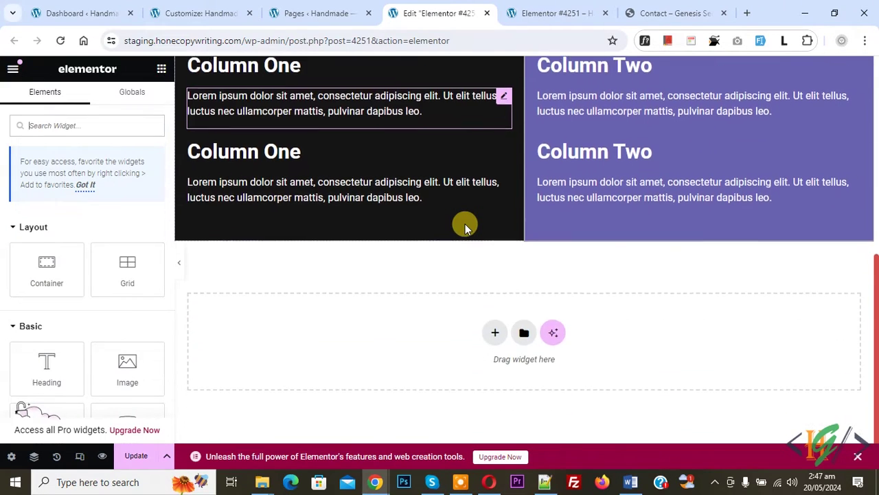
click(496, 326)
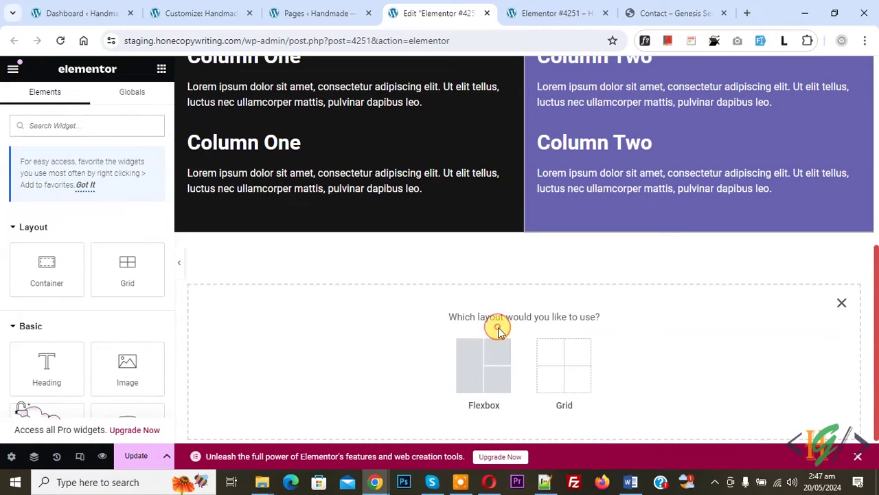
scroll(492, 316, down, 1)
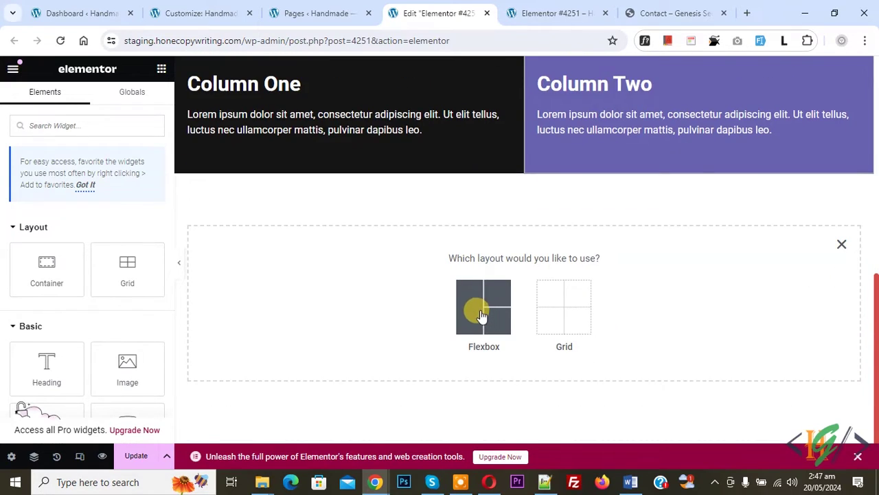
click(481, 308)
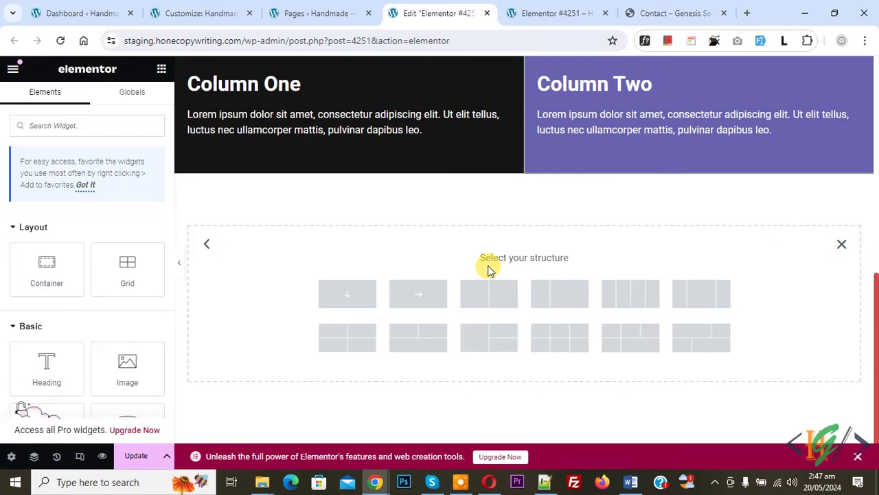
click(489, 304)
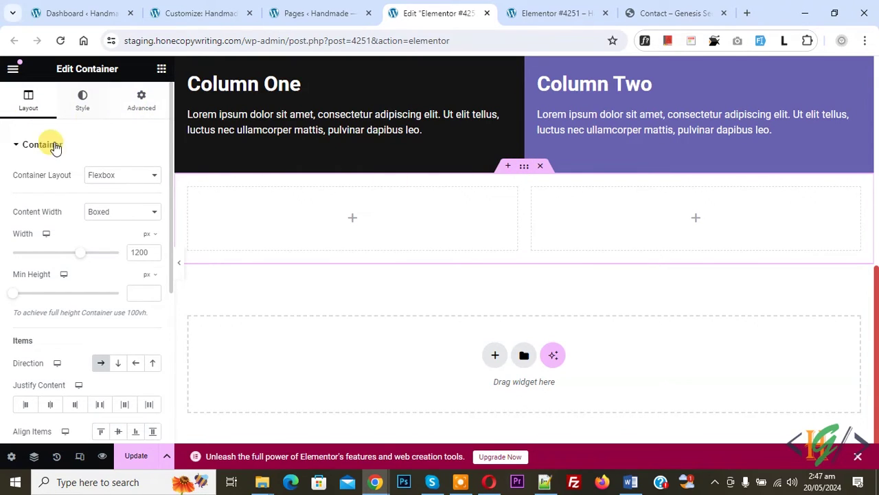
- Set the new container's content width to Full Width and unlink its padding with 0 on all sides
click(100, 211)
click(109, 234)
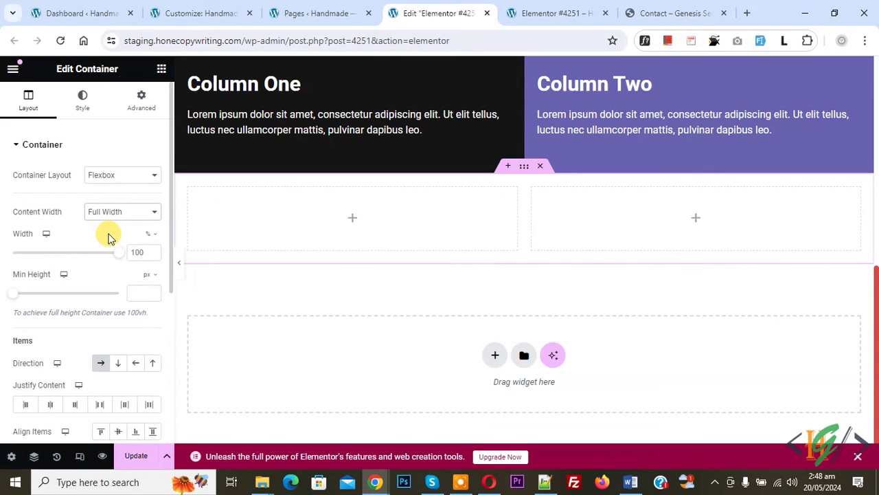
click(140, 99)
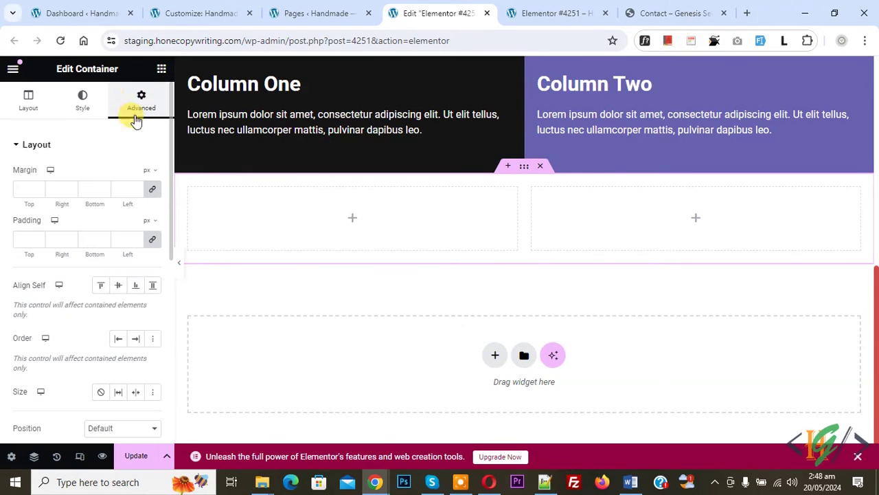
click(153, 242)
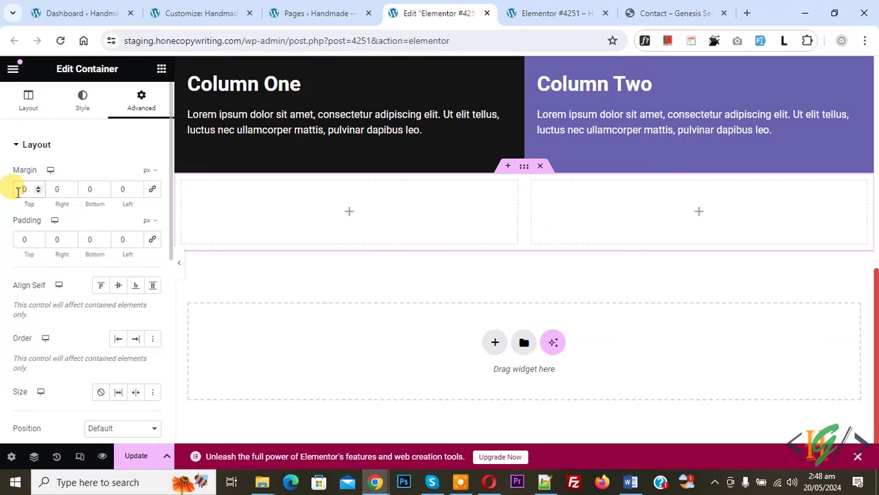
- Set the new parent container's top margin to 100 px and give its first column a #000000 background
click(19, 190)
text(100)
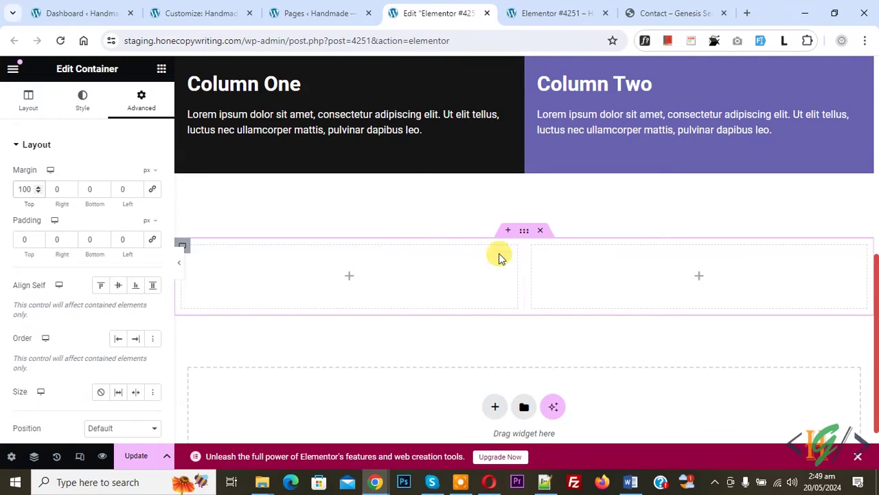
click(183, 245)
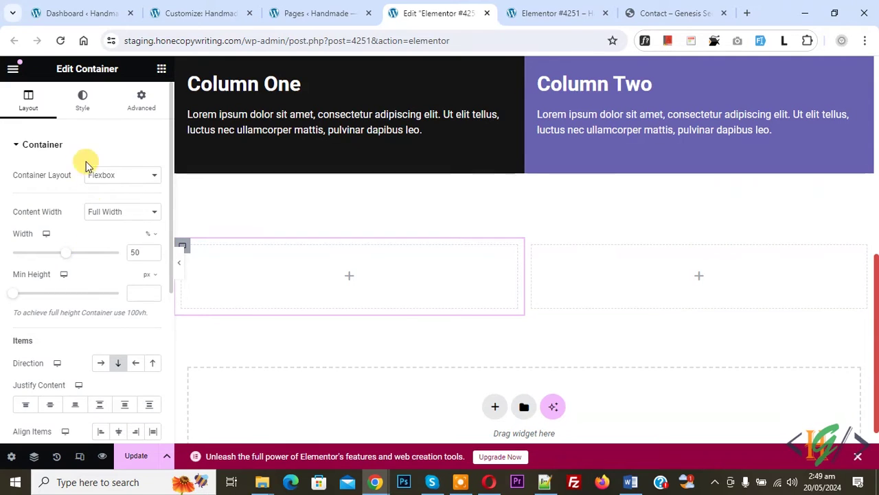
click(83, 101)
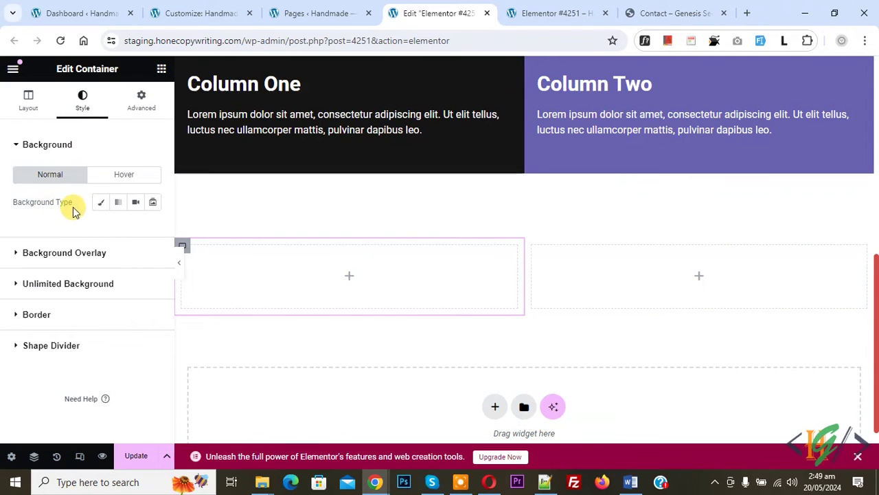
click(100, 202)
click(153, 231)
drag(123, 333, 30, 399)
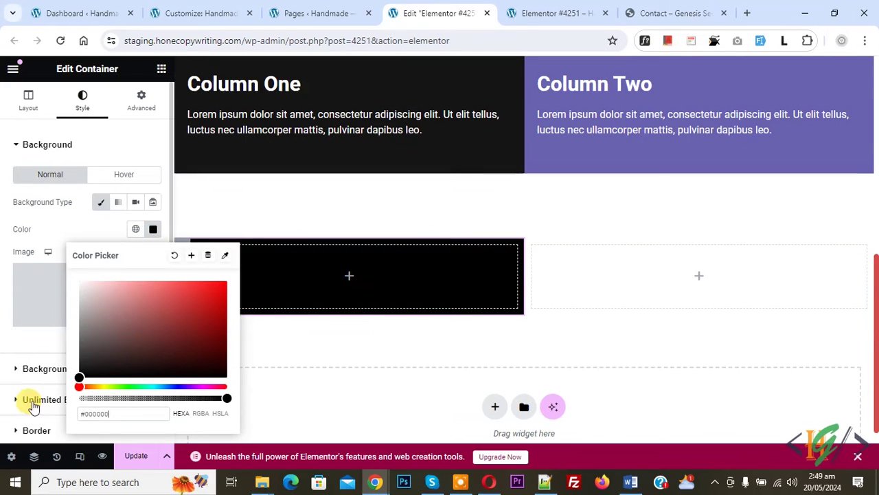
- Give the new section's second column a solid purple background using the copied colour code
click(538, 250)
click(537, 256)
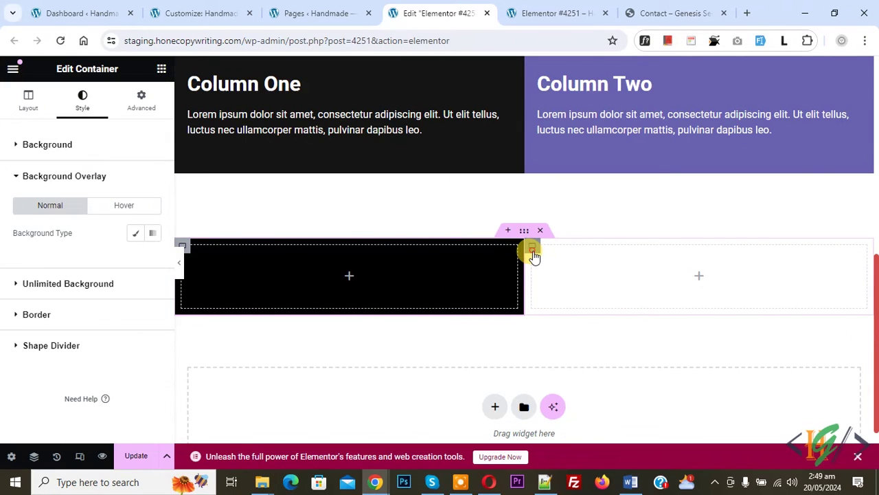
click(533, 251)
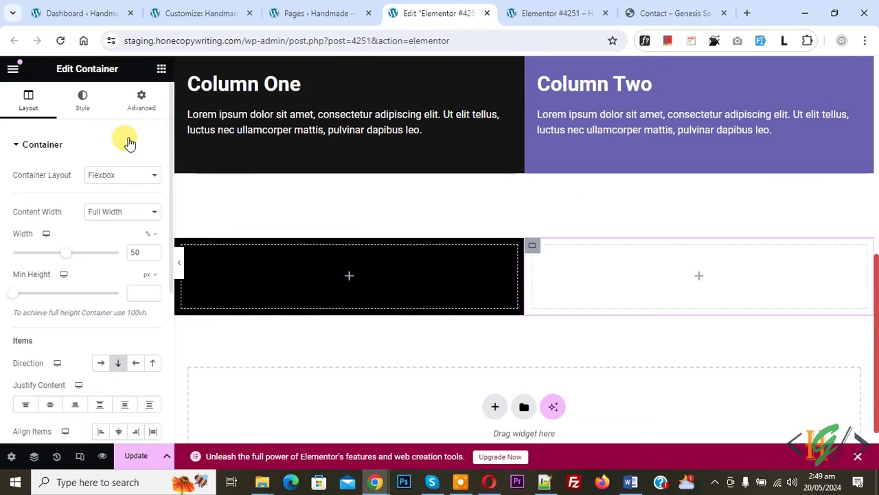
click(92, 110)
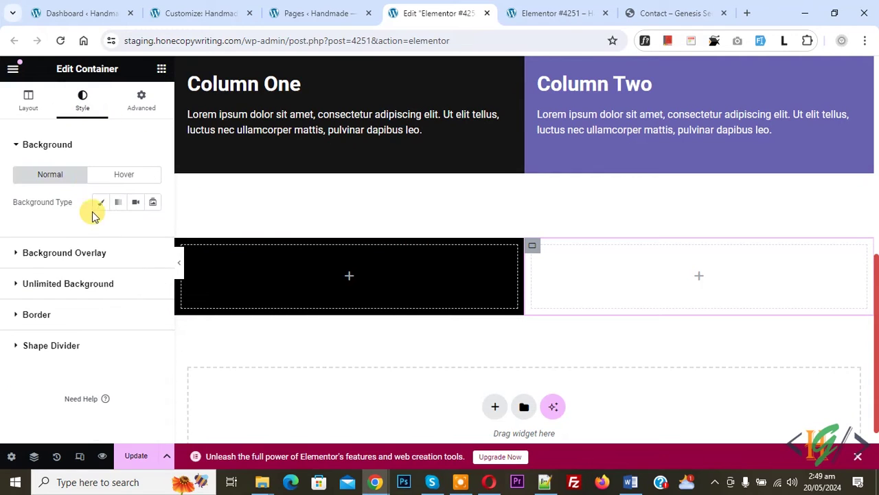
click(101, 202)
click(153, 230)
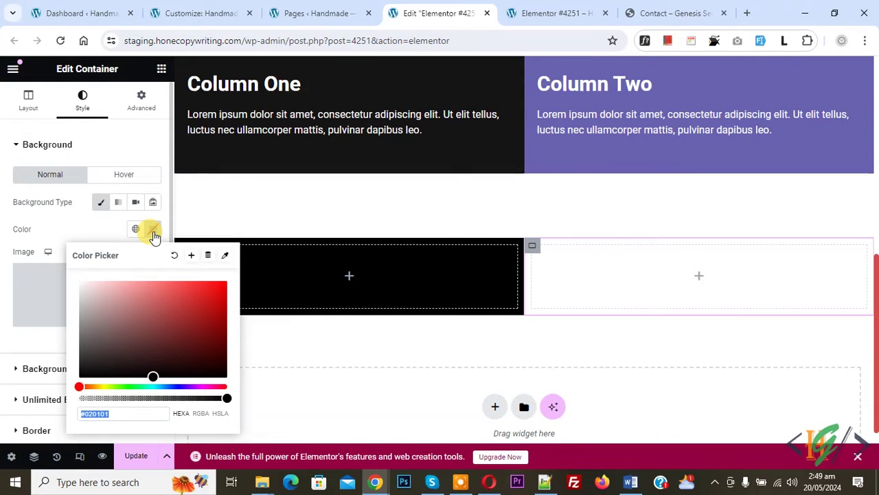
key(ctrl+v)
click(82, 227)
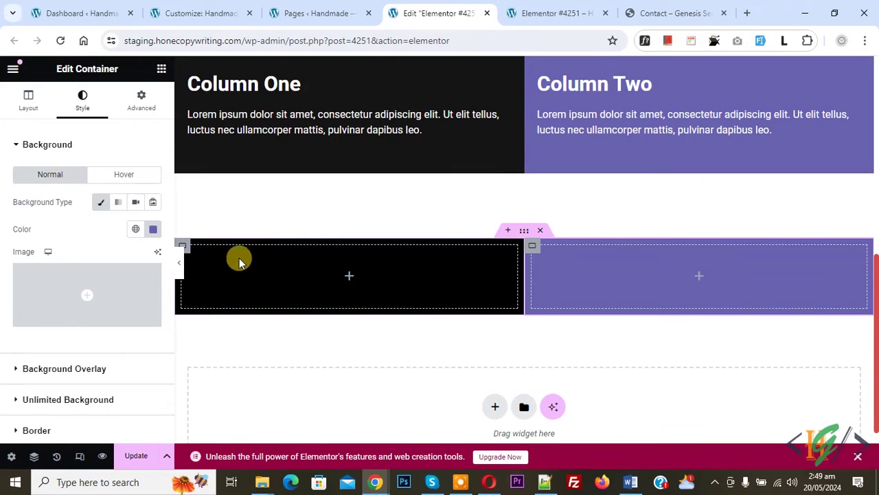
- Nest a container inside each coloured column and paste the matching Column One and Column Two headings and texts into them
click(160, 69)
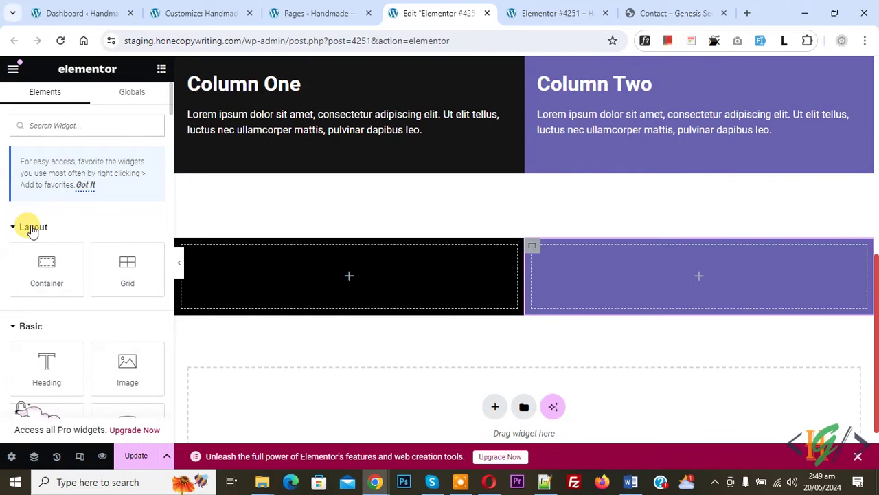
drag(35, 273, 288, 278)
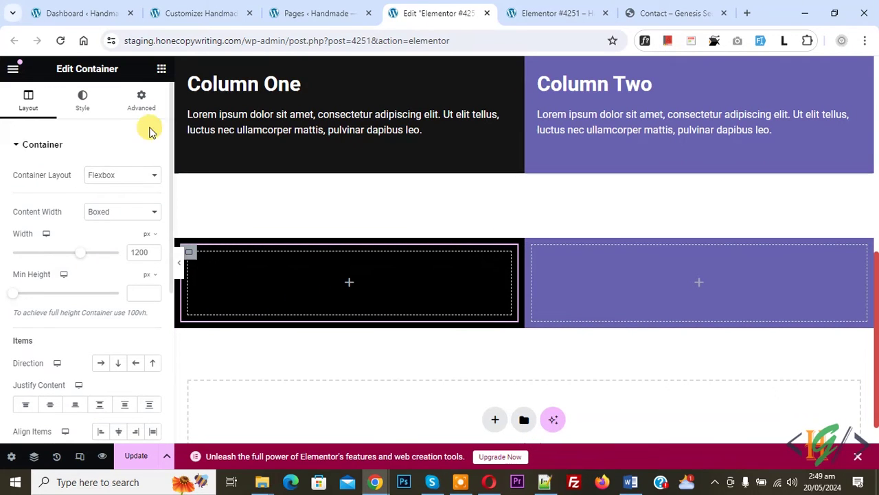
click(155, 69)
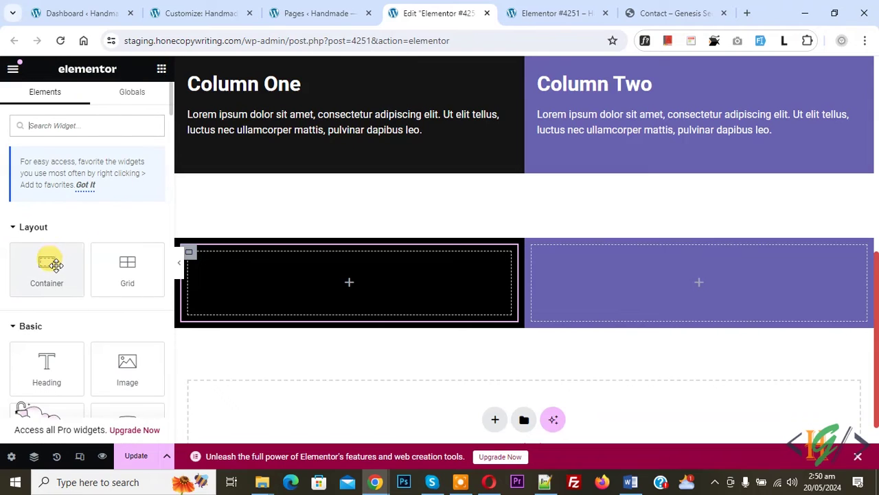
drag(49, 262, 585, 278)
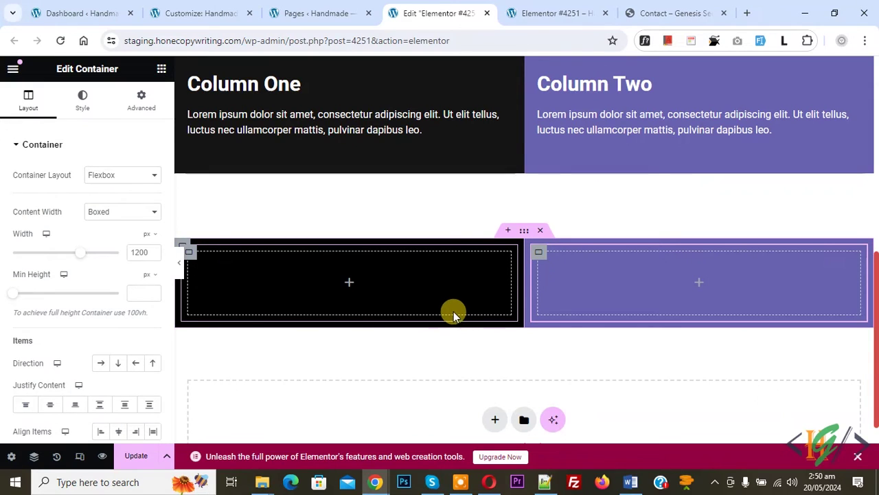
key(ctrl+v)
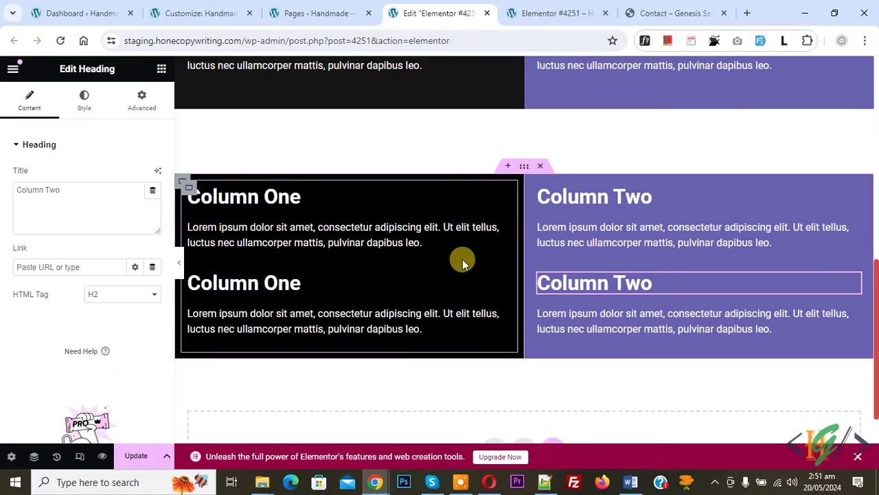
- Unlink the padding of Column One's inner container and set it to 40 px top and bottom, 20 px right and left
click(189, 194)
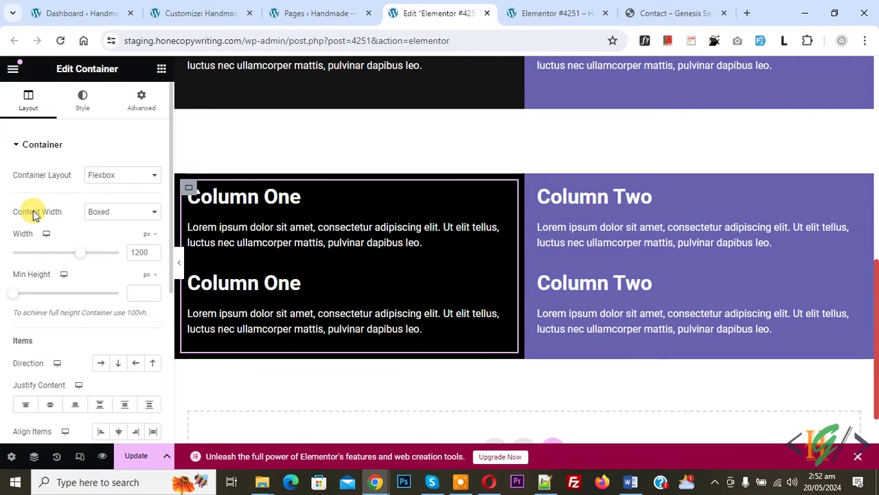
click(139, 109)
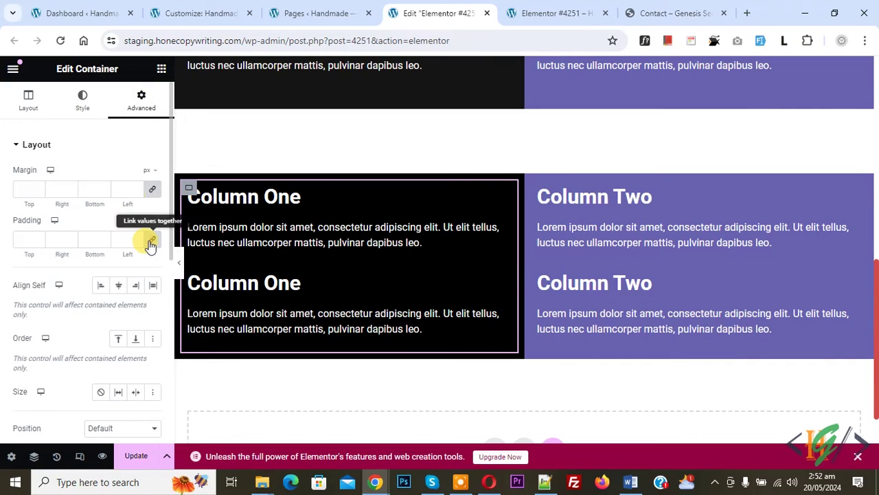
click(18, 239)
text(0)
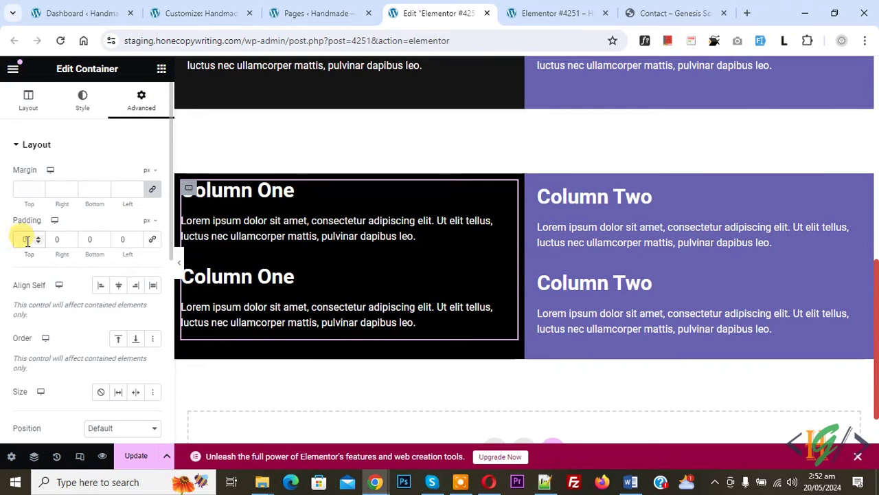
text(4)
click(82, 238)
text(40)
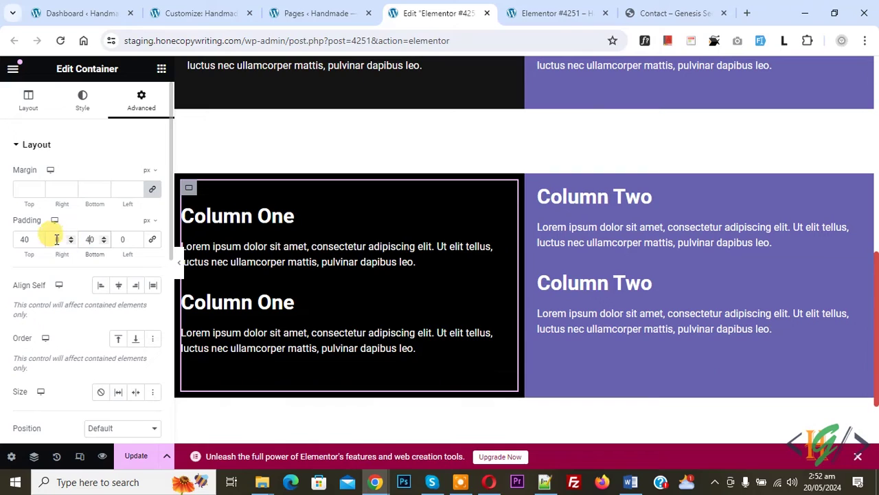
text(20)
click(116, 239)
text(20)
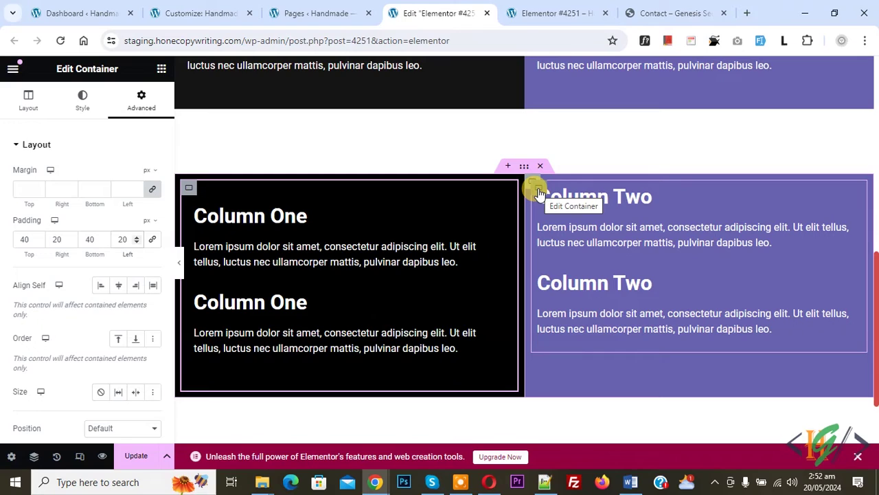
- Give Column Two's inner container unlinked padding of 40 px top and bottom and 20 px on both sides
click(538, 188)
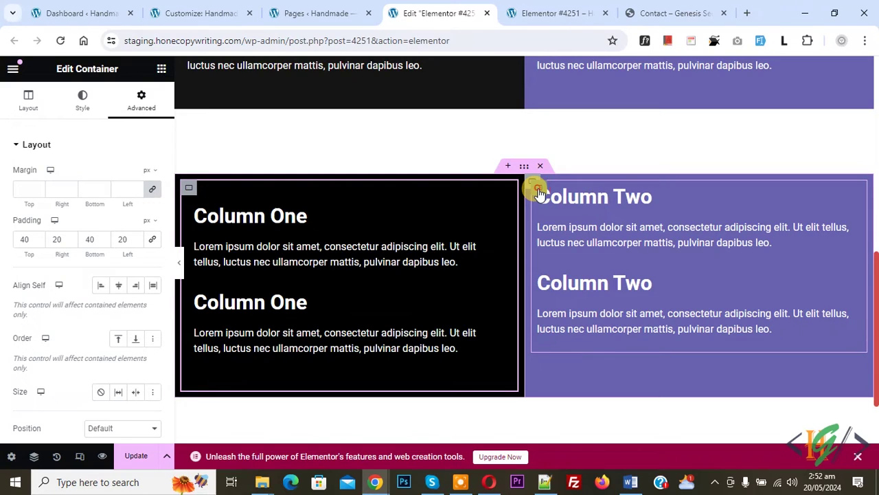
click(140, 105)
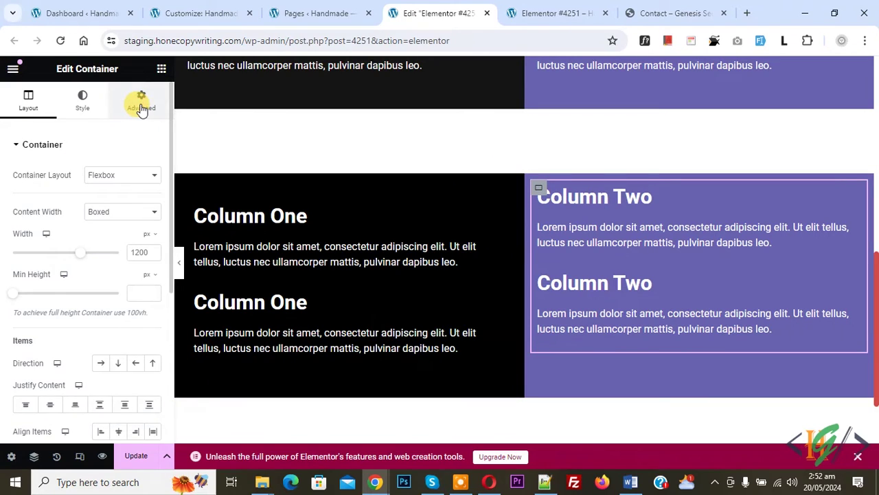
click(153, 239)
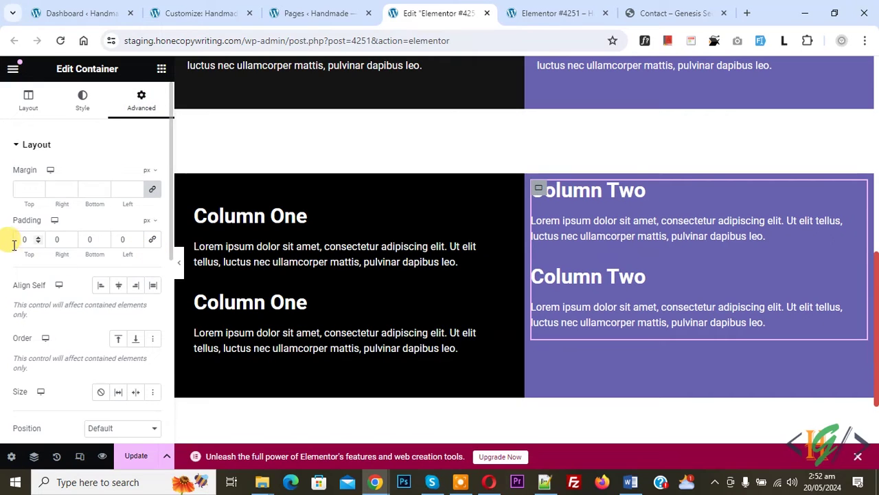
text(40)
key(Tab)
text(20)
key(Tab)
text(40)
key(Tab)
text(20)
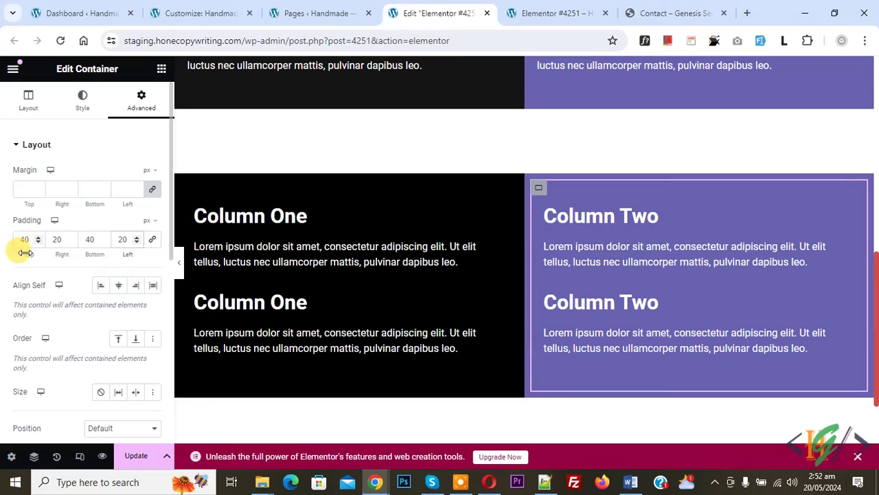
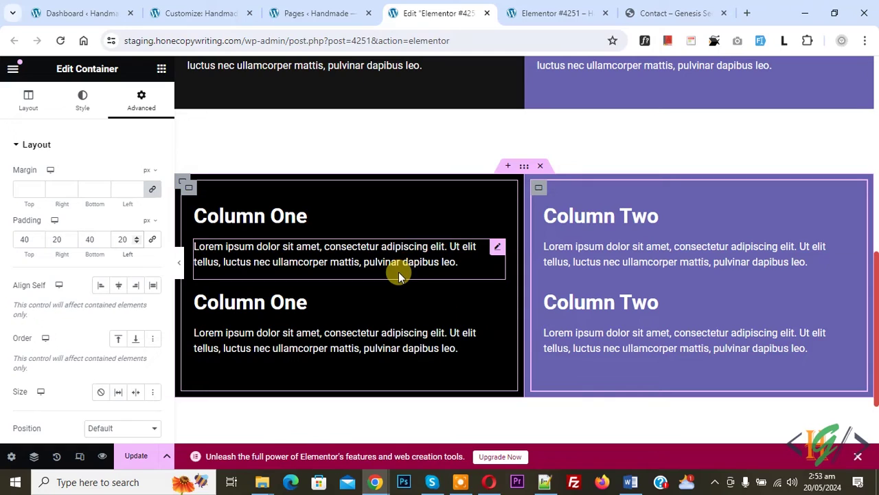
- Show the page structure and assign the CSS class half-section to Column One's inner container
click(34, 456)
scroll(760, 216, down, 3)
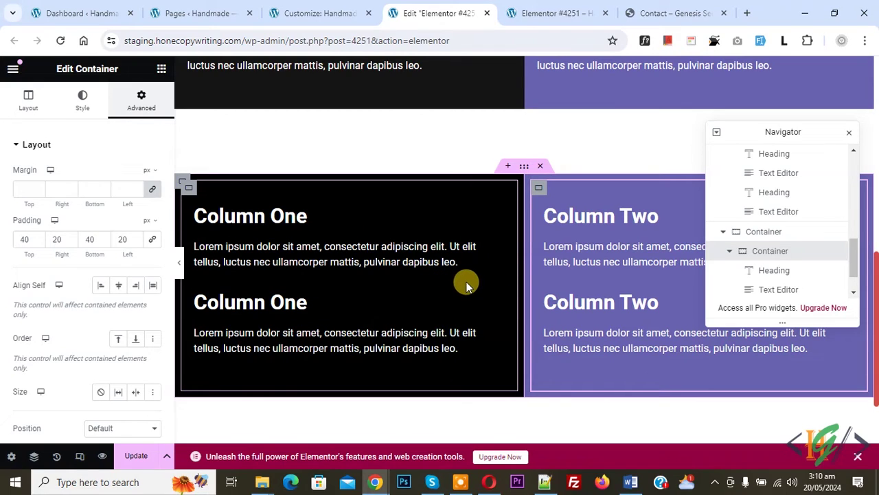
click(189, 190)
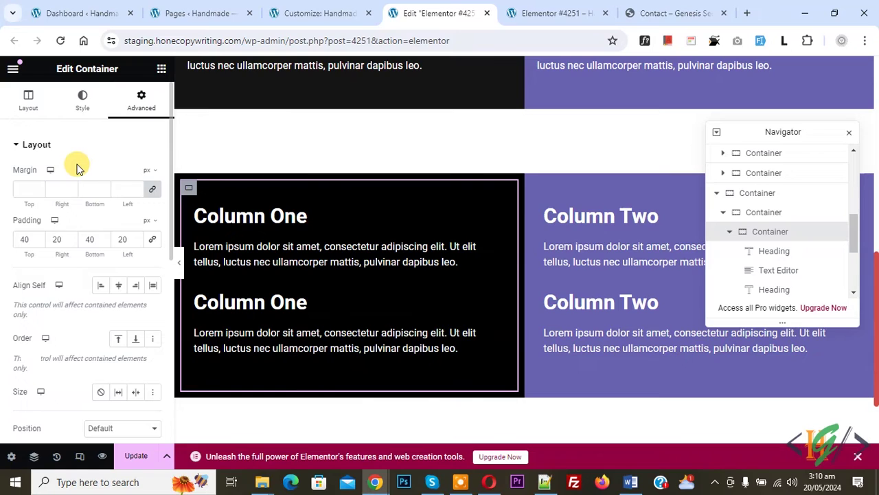
scroll(77, 169, down, 4)
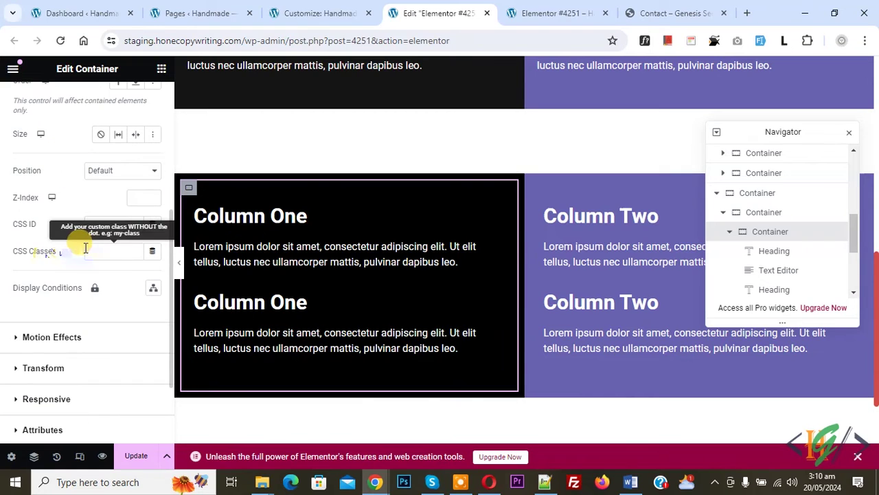
click(96, 252)
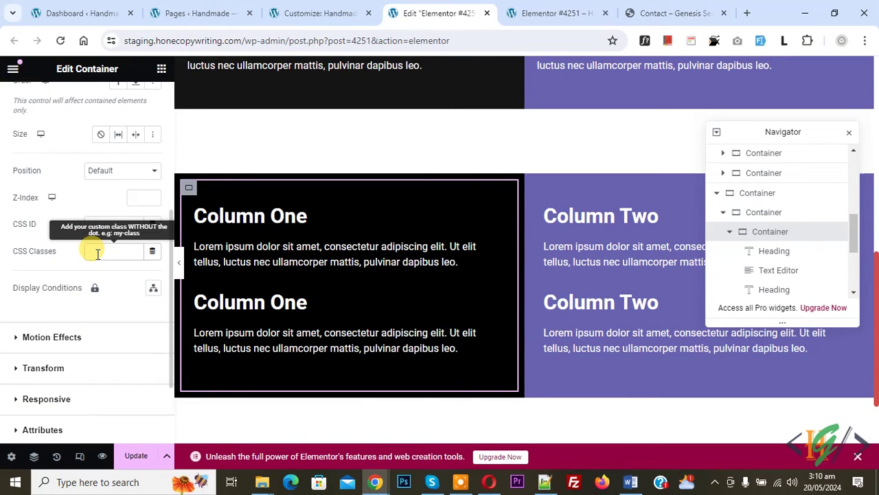
text(half-section)
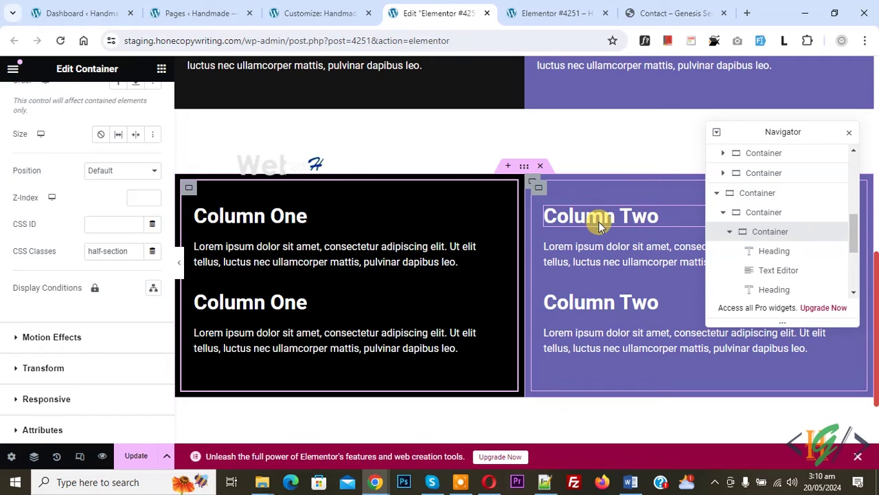
- Assign the CSS class half-section to Column Two's inner container
click(539, 191)
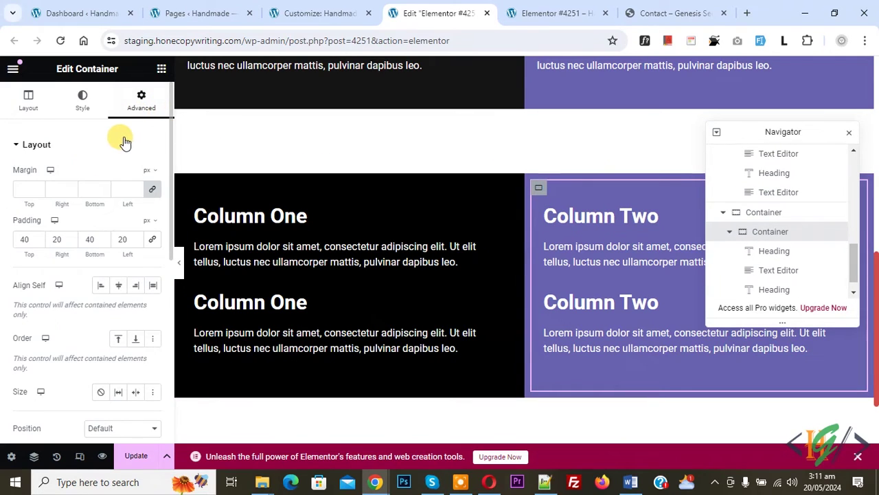
scroll(86, 151, down, 1)
scroll(79, 151, down, 3)
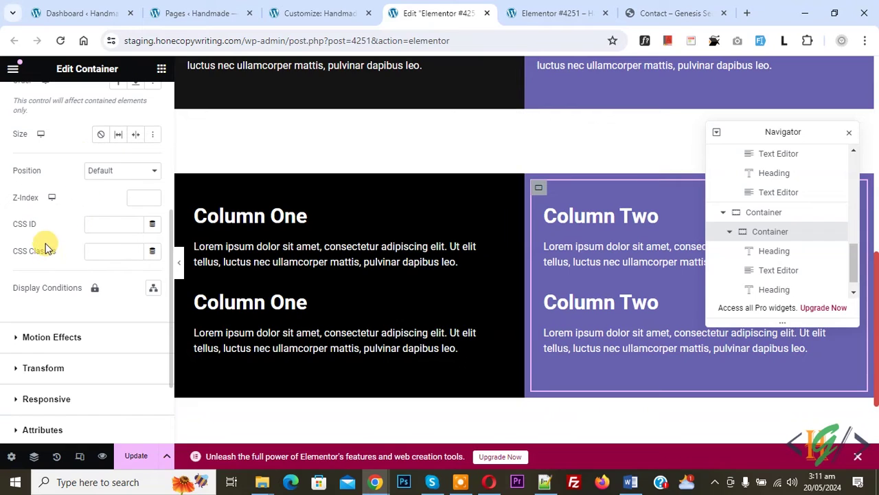
click(108, 252)
text(half-section)
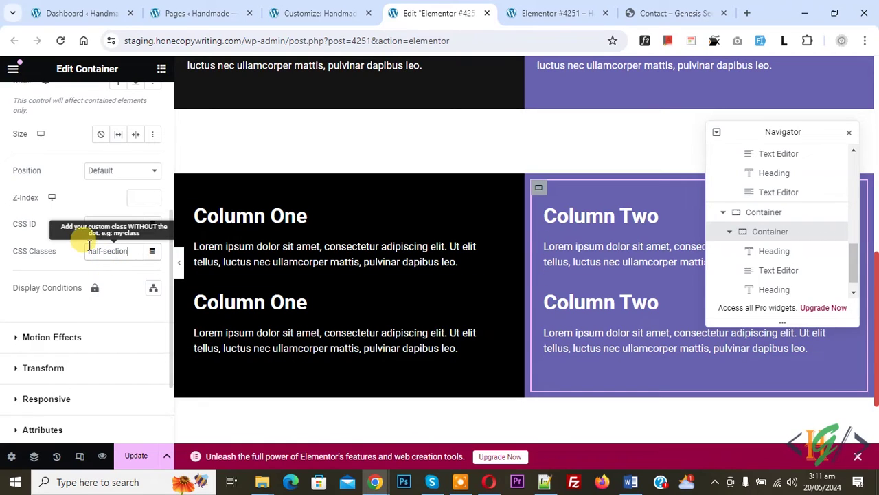
triple_click(101, 251)
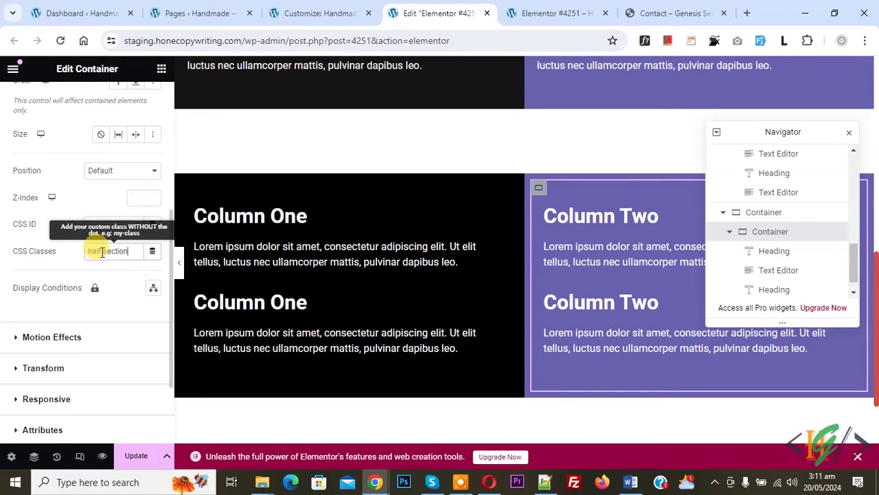
click(115, 250)
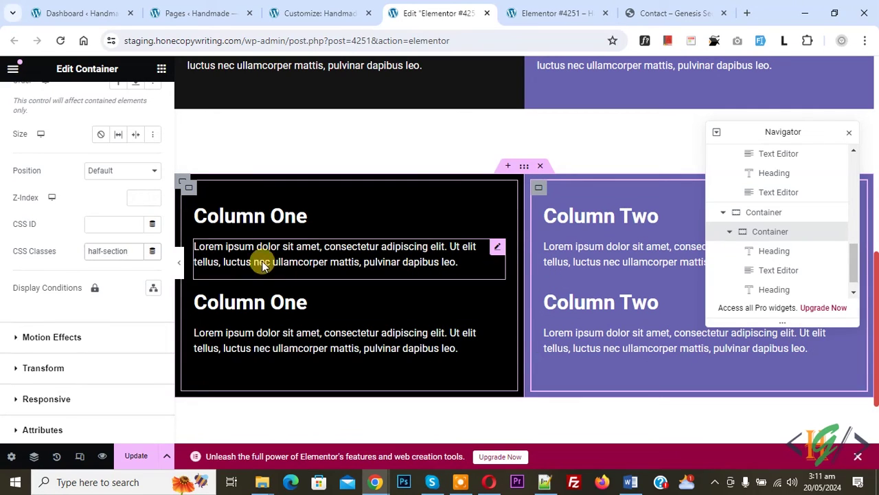
- Assign the CSS class bgcontent1 to Column One's outer container in the last section
click(182, 182)
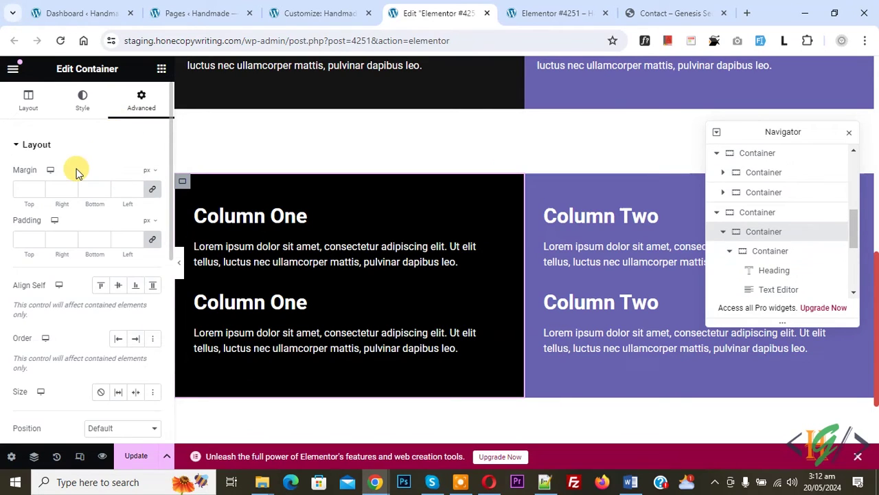
scroll(76, 169, down, 3)
scroll(75, 170, down, 1)
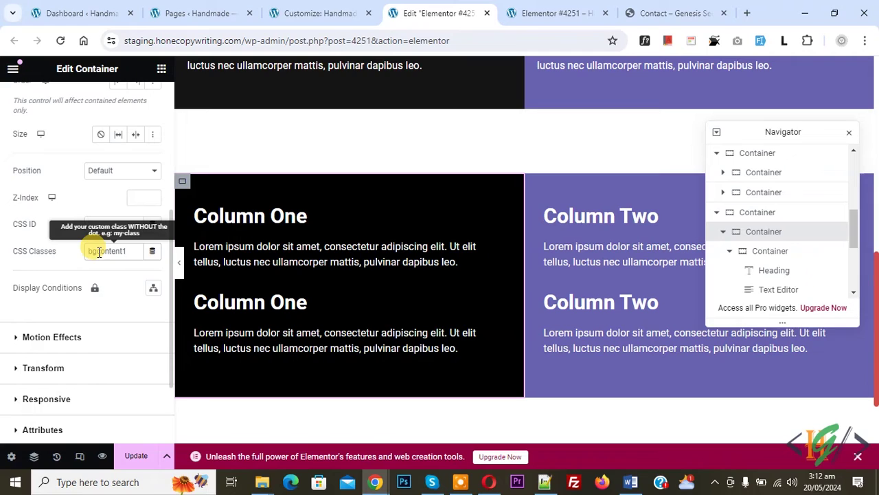
- Assign the CSS class bgcontent2 to Column Two's outer container and update the page
click(530, 180)
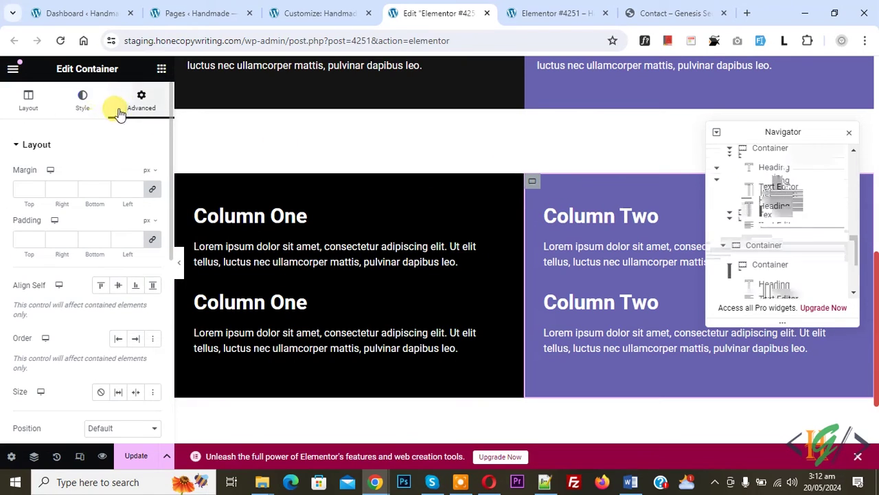
scroll(12, 184, down, 4)
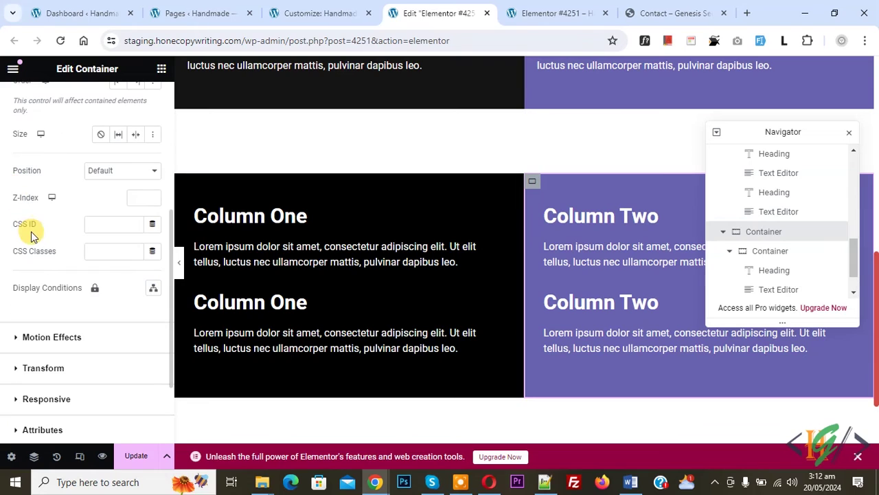
text(bgcontent2)
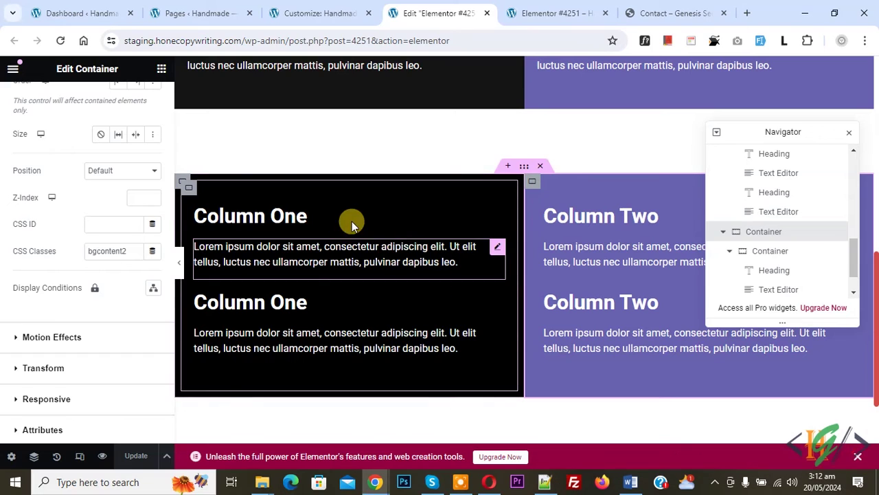
- In the Customizer's Additional CSS, add a .half-section rule at line 1 with width, max-width and min-width all 600px!important
click(313, 13)
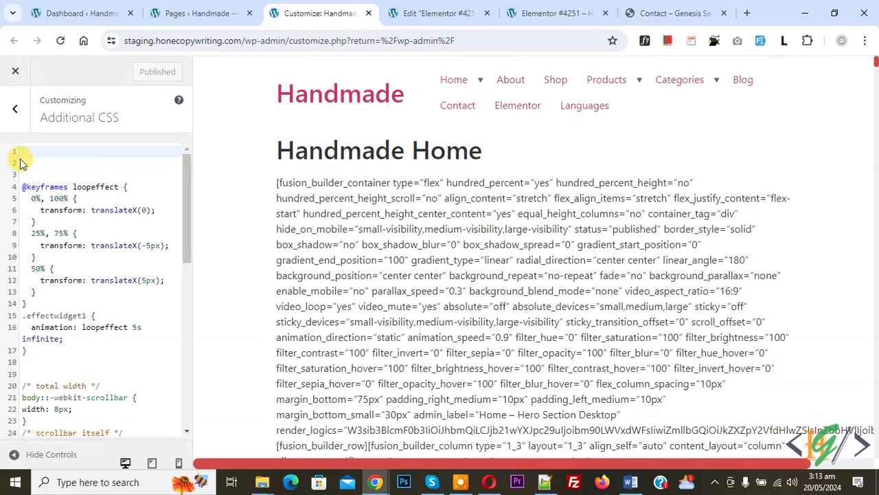
click(44, 151)
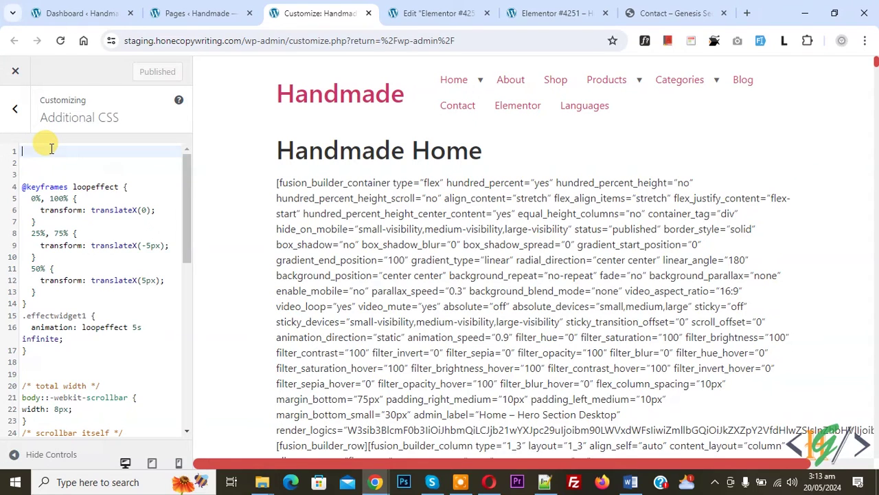
text(.half-section{ width:600px!important; max-width: 600px!important; min-width: 600px!important; })
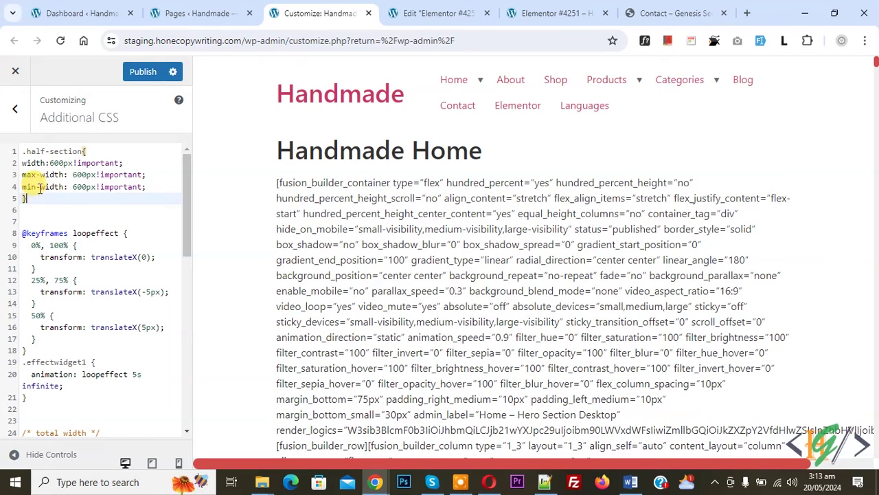
- Below it, add CSS rules giving .bgcontent1 align-items: end and .bgcontent2 align-items: start, and publish them
key(ctrl+plus)
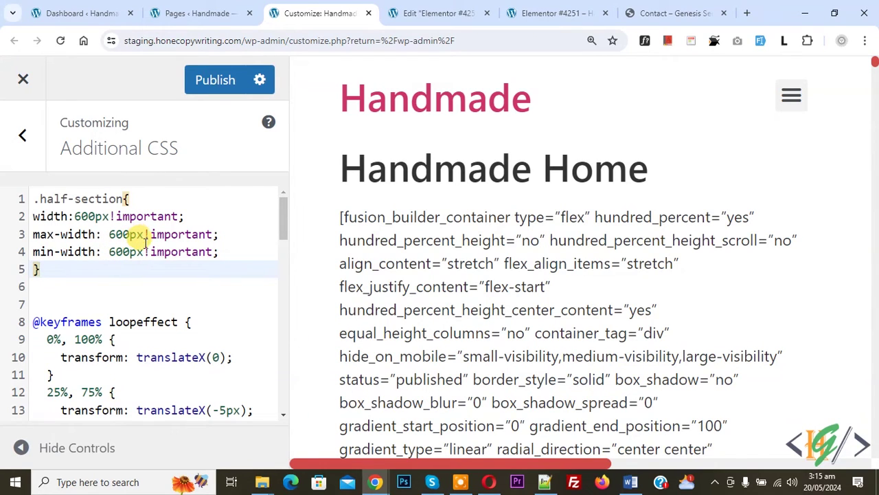
text(.bgcontent1 {   align-items: end; } .bgcontent2 {   align-items: start; })
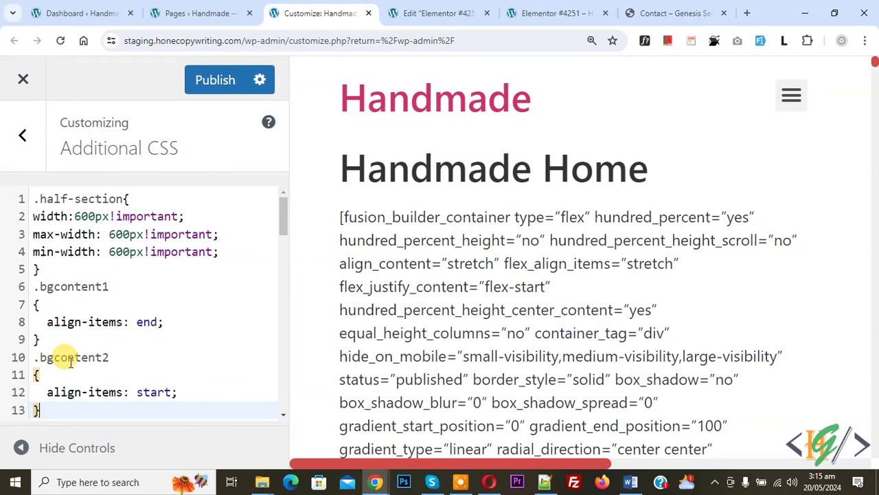
click(212, 81)
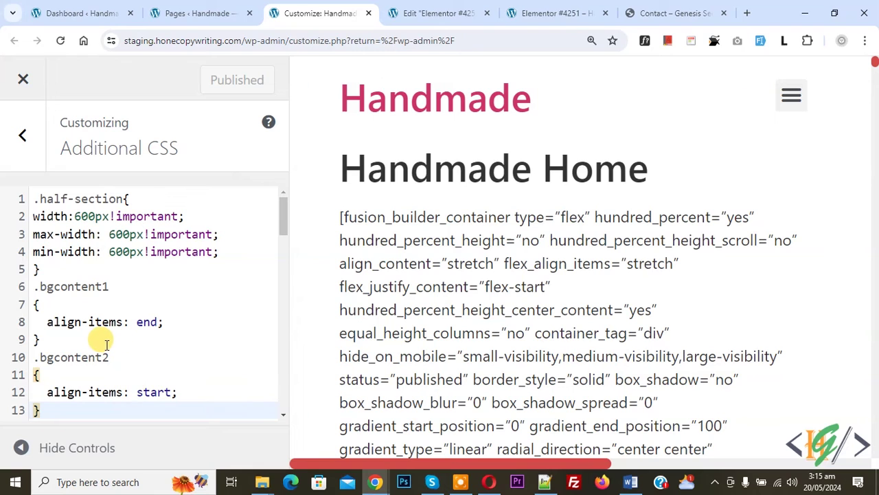
- Reload the live Elementor #4251 page and examine its two-column sections down to the last one
click(556, 13)
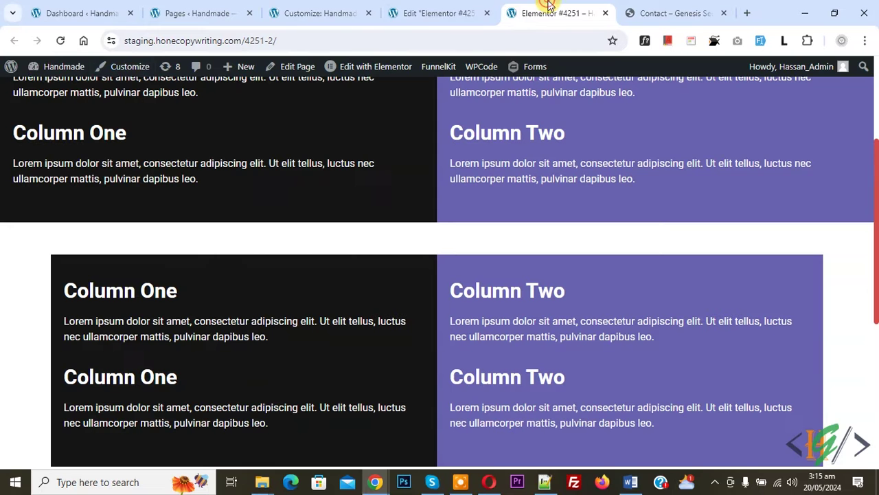
click(61, 41)
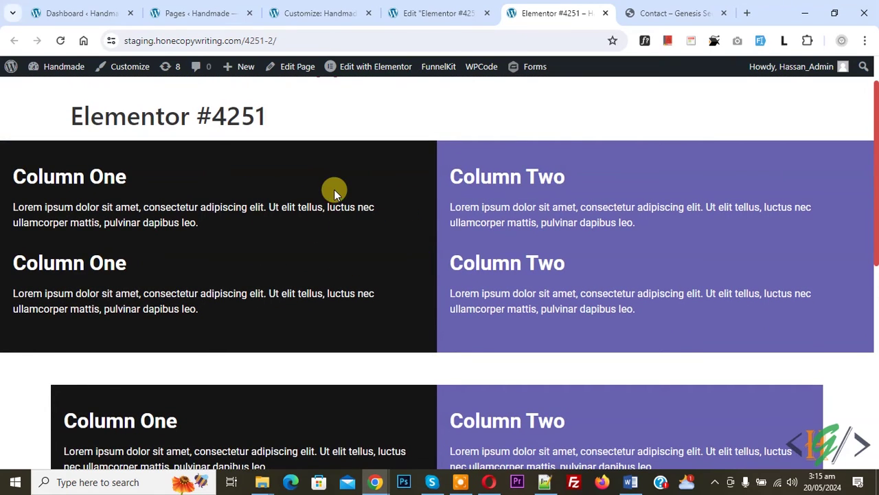
scroll(334, 189, down, 3)
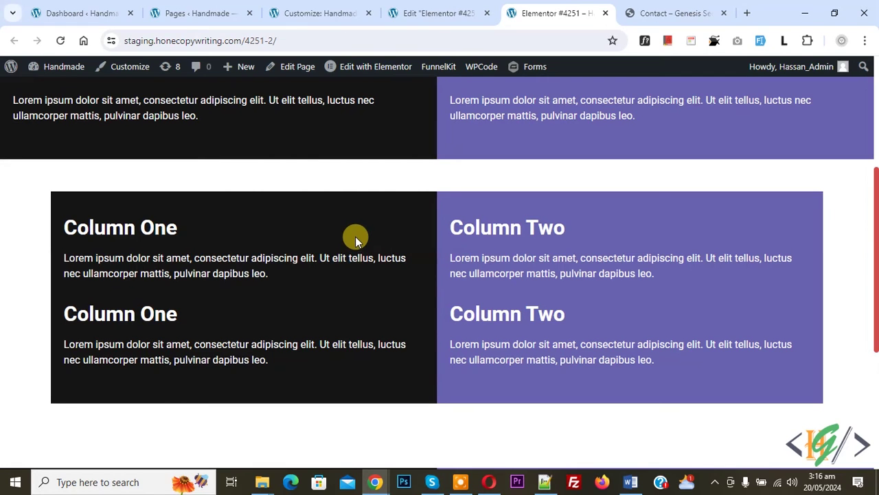
scroll(355, 236, down, 4)
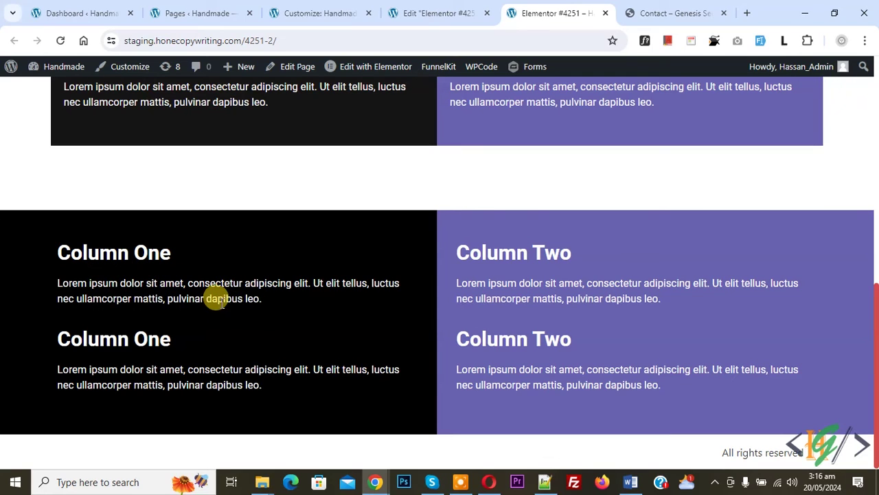
- Examine how the last section's content aligns with the boxed section above at reduced browser zoom levels
key(ctrl+minus)
key(ctrl+minus)
key(ctrl+minus)
key(ctrl+minus)
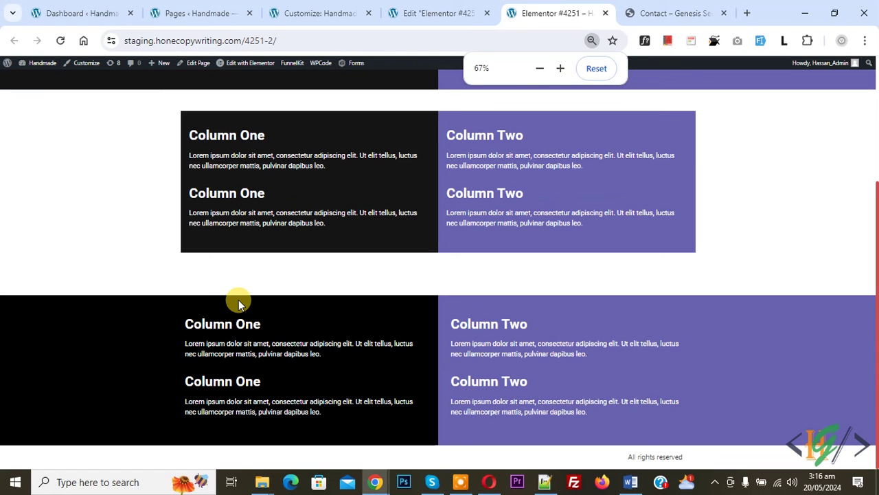
scroll(238, 300, up, 1)
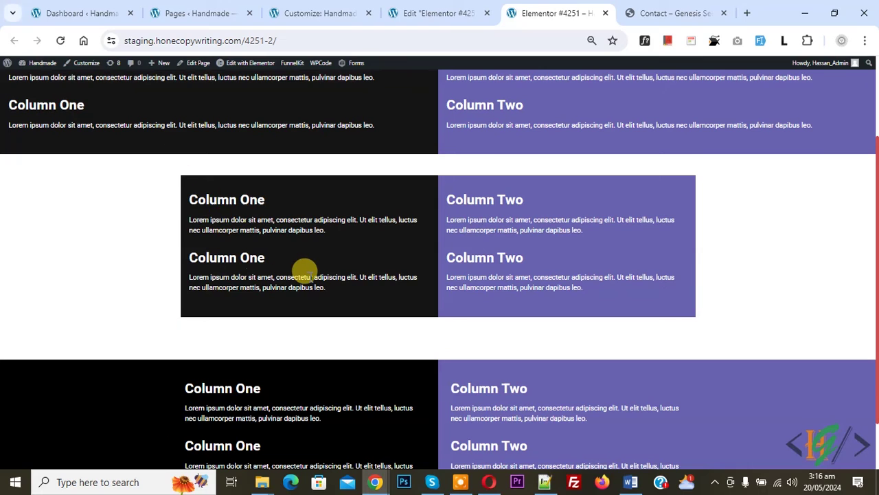
ctrl+scroll(304, 270, down, 1)
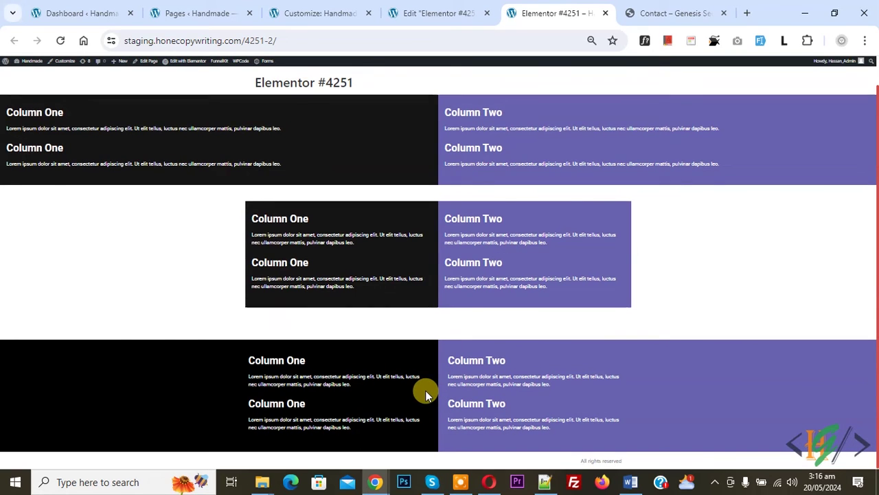
key(ctrl+plus)
key(ctrl+plus)
key(ctrl+plus)
key(ctrl+plus)
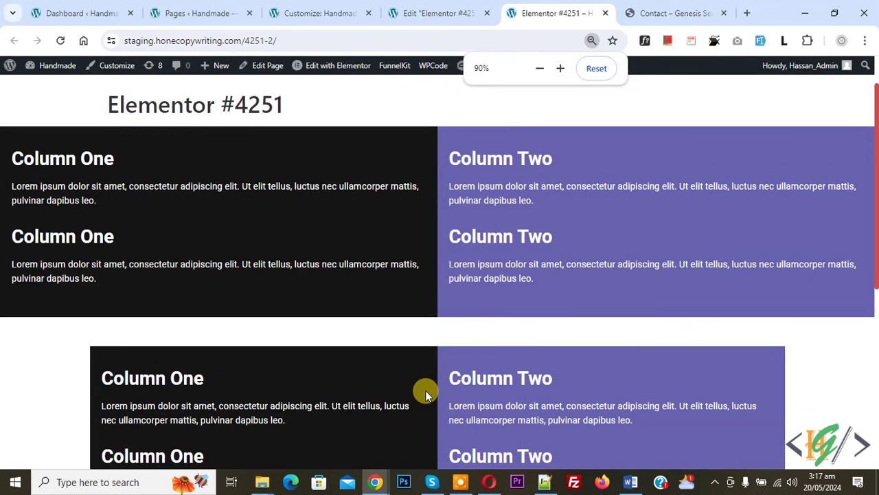
scroll(412, 371, down, 5)
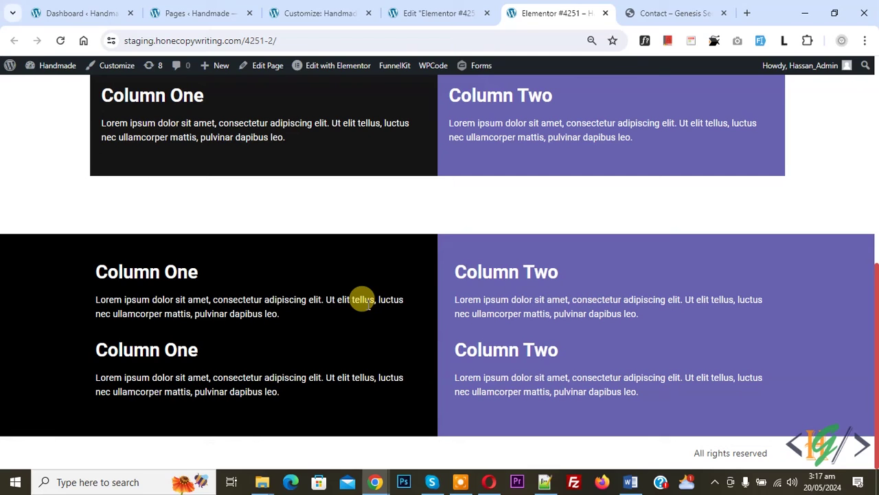
- In Additional CSS, add a max-width: 1224px screen media query setting .half-section's width, max-width and min-width to 100%!important below the .bgcontent2 rule
click(317, 14)
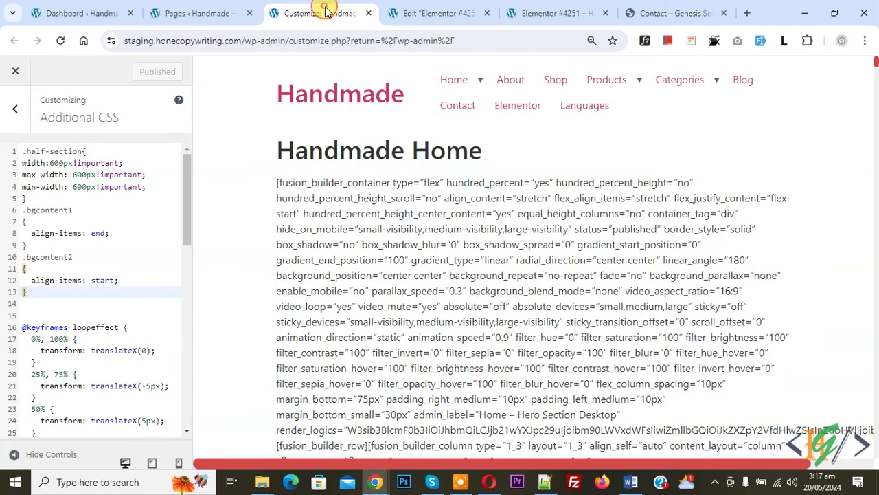
key(ctrl+plus)
click(67, 300)
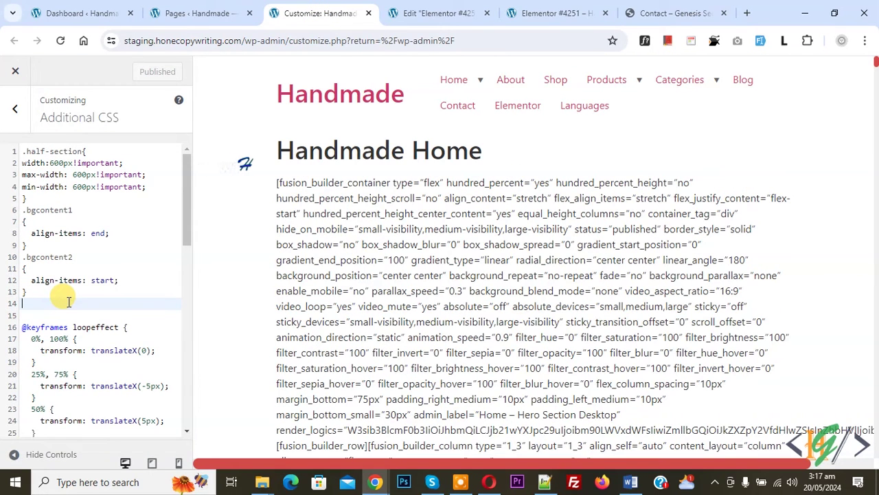
text(@media screen and (max-width: 1224px) {   .half-section{   width:100%!important;   max-width: 100%!important;   min-width: 100%!important;   } })
key(ctrl+plus)
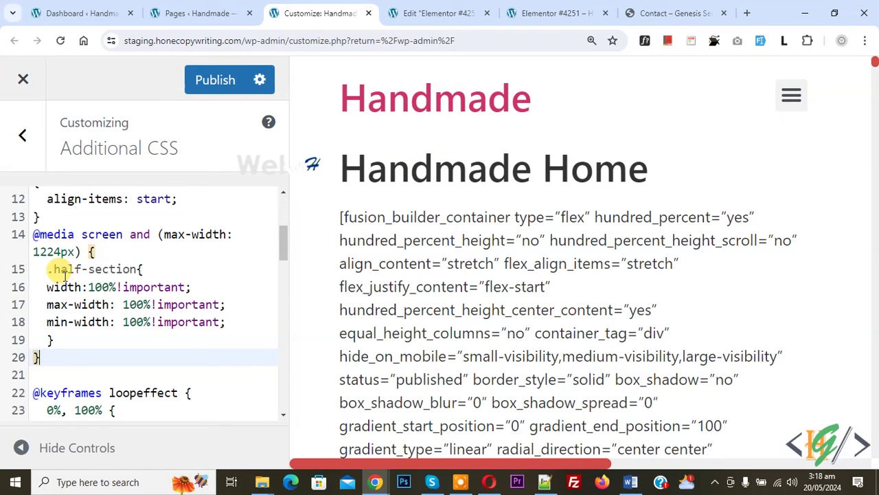
scroll(103, 282, up, 3)
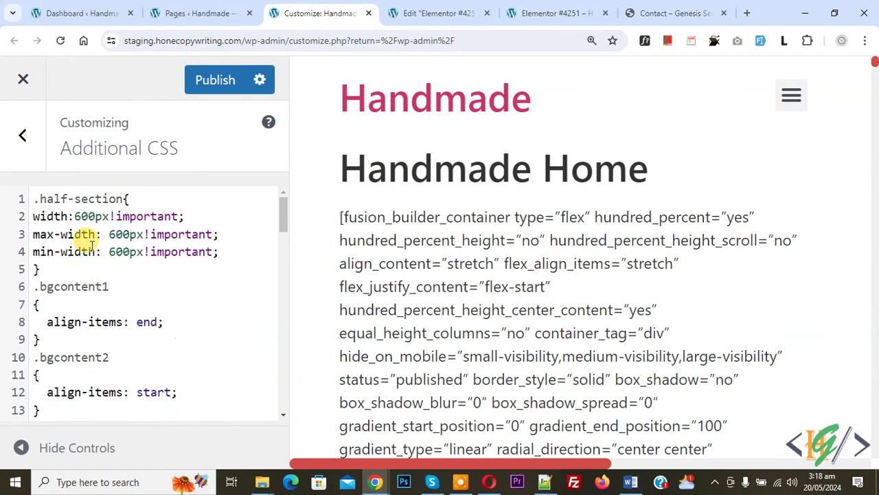
scroll(84, 227, down, 1)
scroll(84, 226, down, 3)
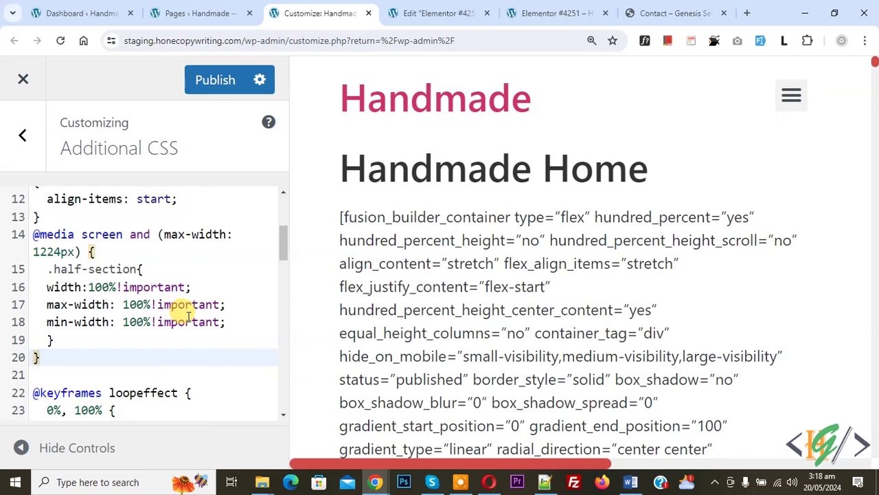
- Publish the additional CSS and reload the live Elementor #4251 page
click(216, 78)
key(ctrl+0)
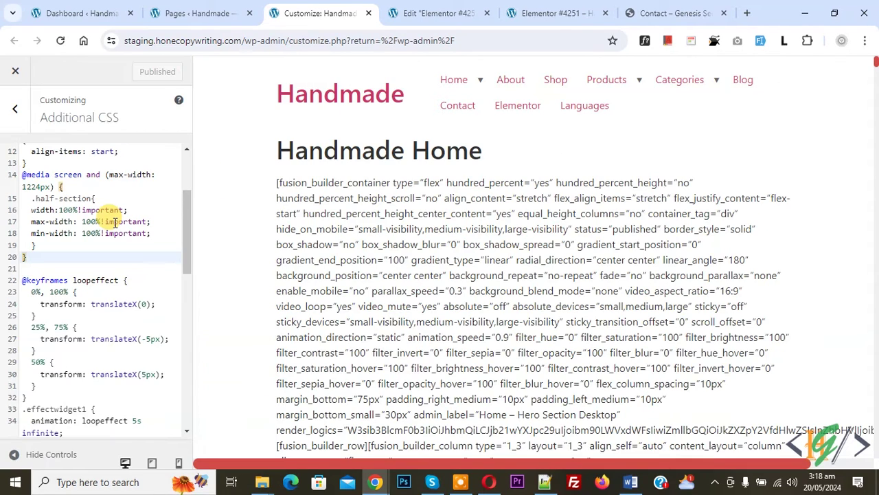
click(538, 11)
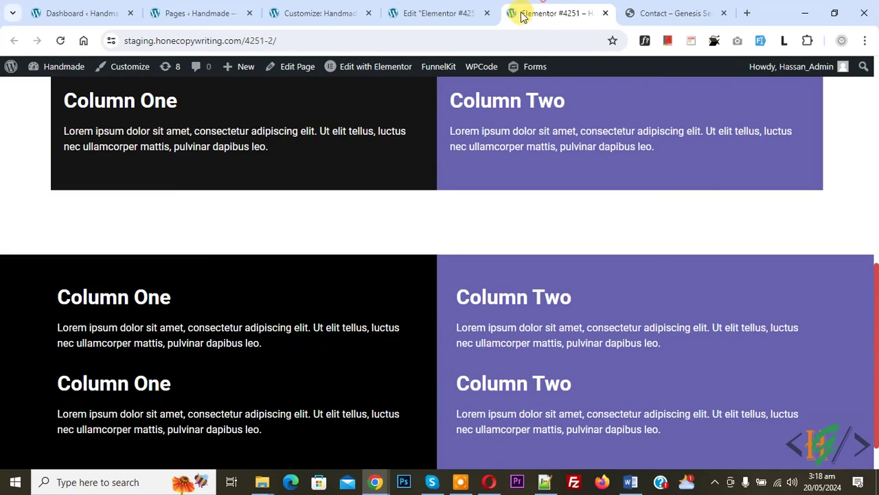
click(61, 41)
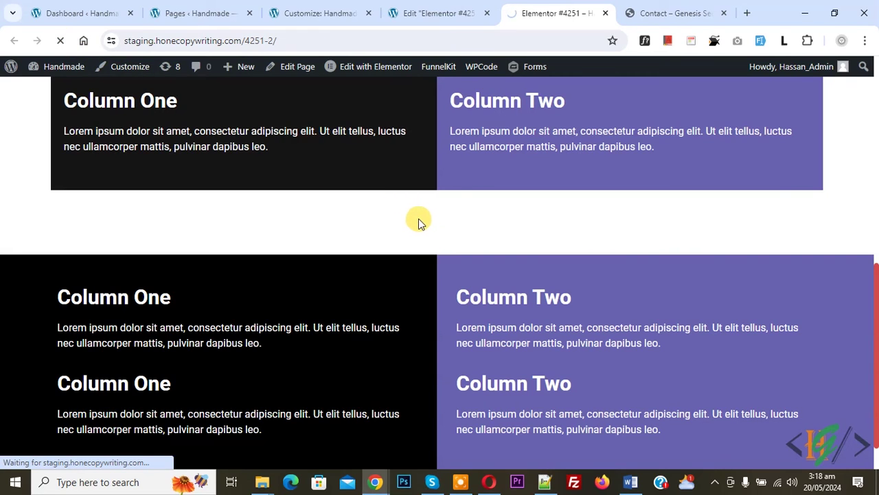
- Preview the page in Elementor's mobile portrait mode and check the padding of Column Two's inner container
click(439, 13)
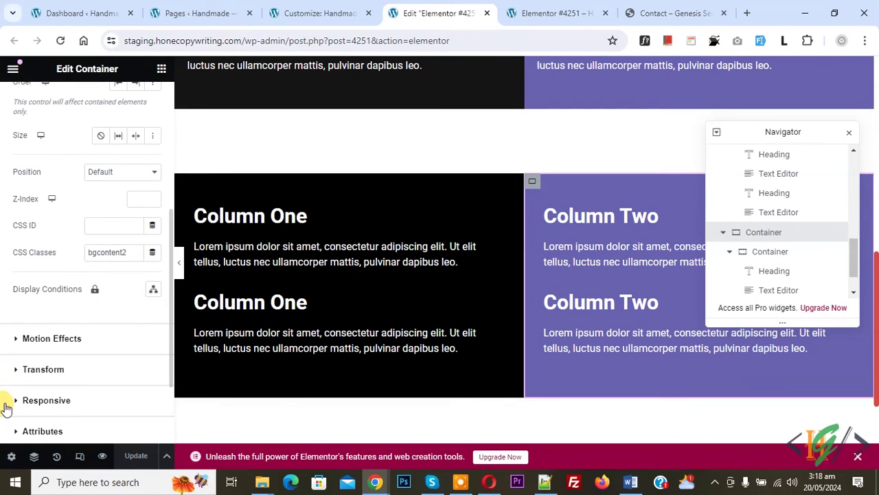
click(80, 461)
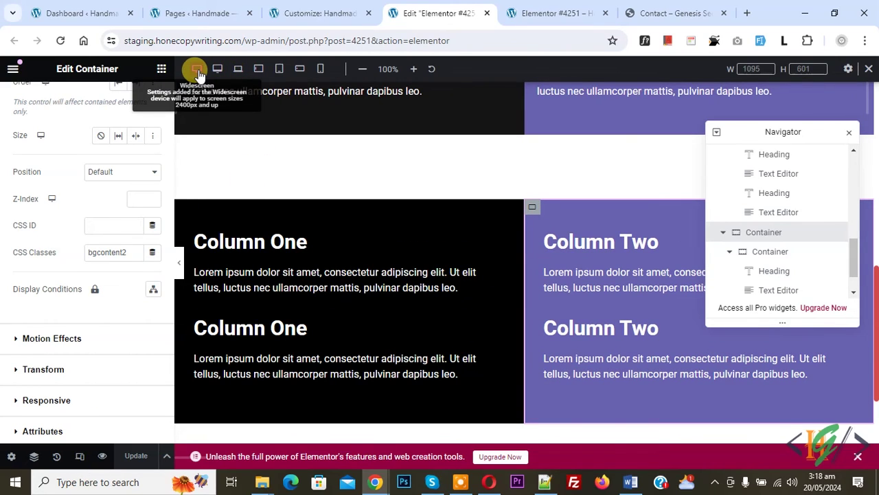
click(321, 69)
scroll(484, 182, down, 5)
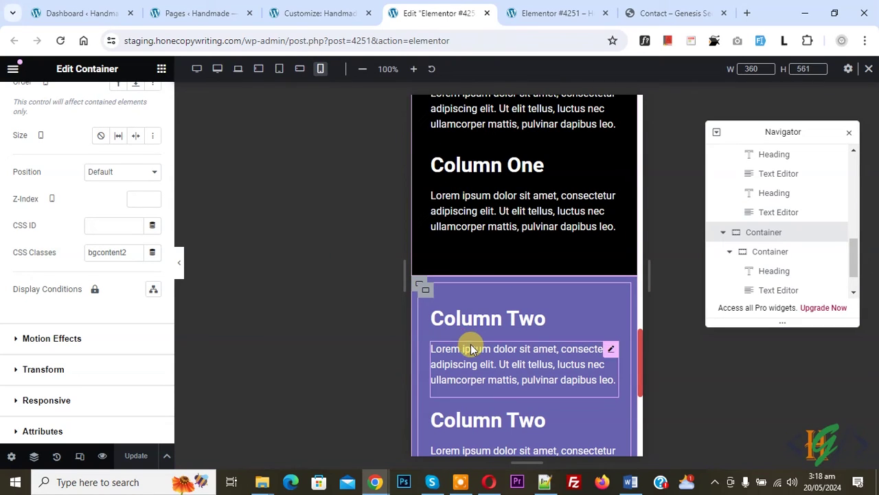
click(426, 298)
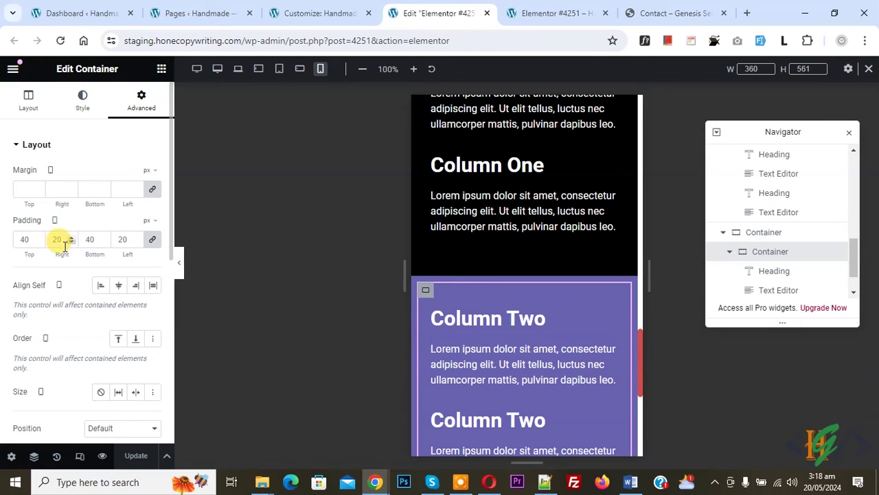
scroll(481, 291, up, 5)
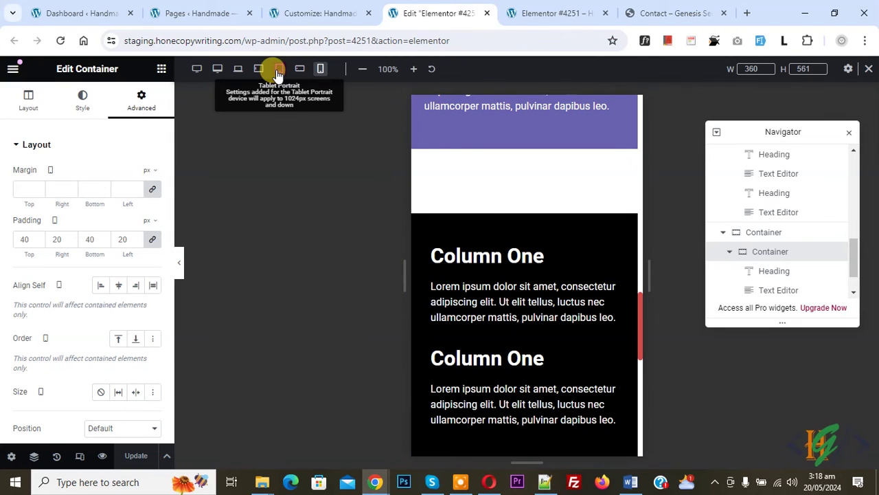
- Preview the sections in tablet portrait and mobile landscape modes, and return to the live page
click(278, 71)
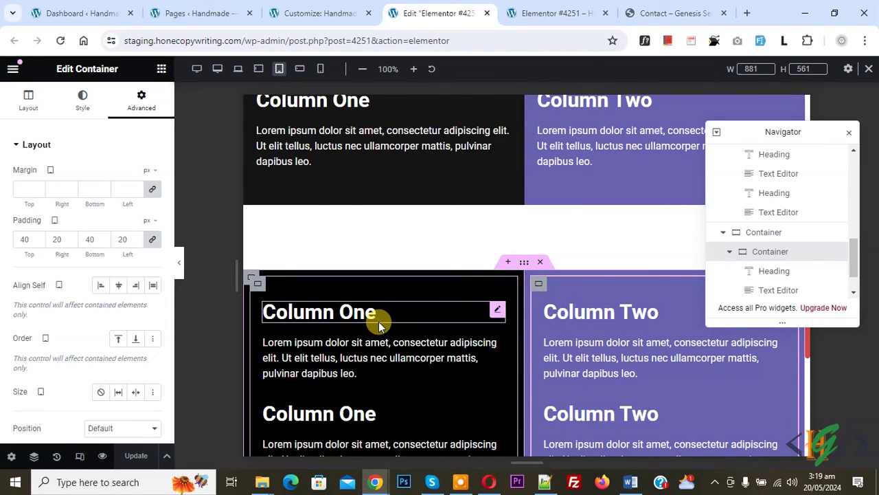
click(299, 68)
scroll(392, 299, up, 1)
scroll(393, 298, down, 3)
click(565, 6)
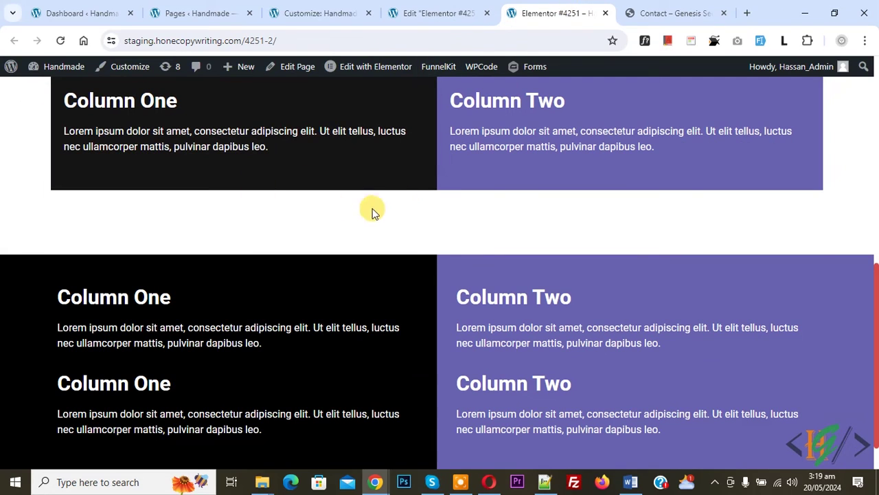
- Activate the mobile view simulator on the live page and check the stacked column sections
right_click(401, 206)
scroll(434, 284, down, 3)
scroll(443, 292, down, 2)
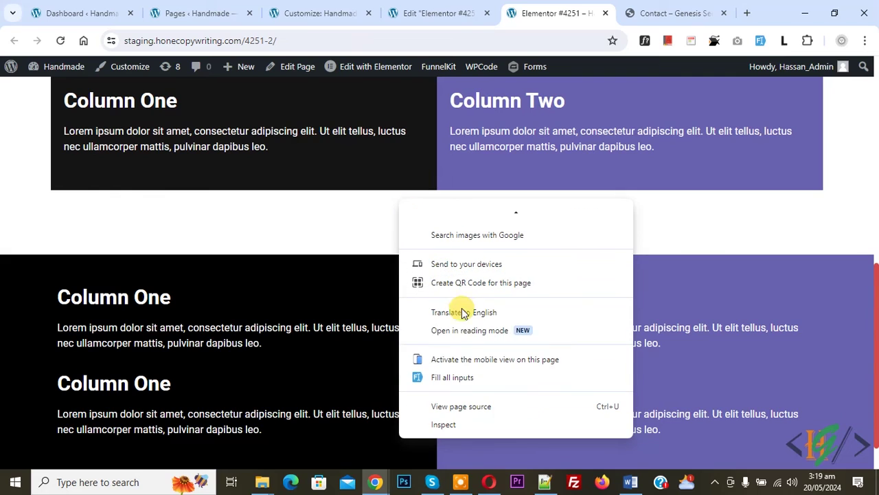
click(489, 367)
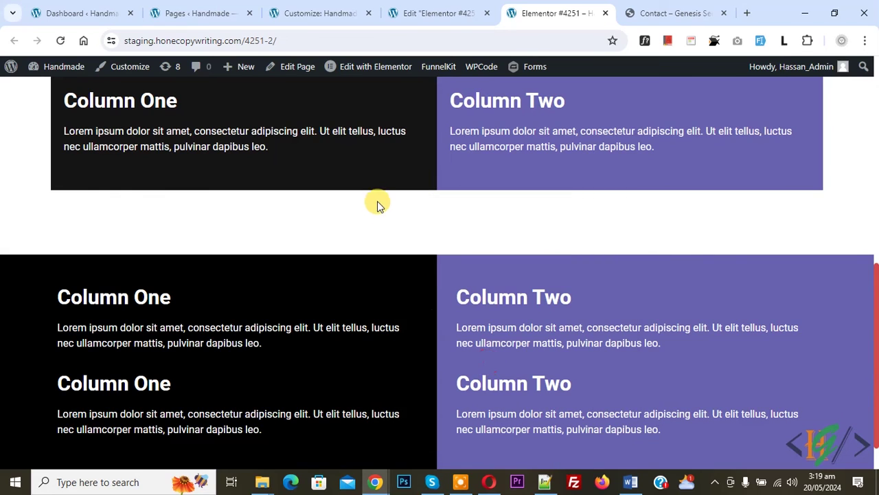
scroll(406, 227, down, 2)
scroll(412, 232, down, 1)
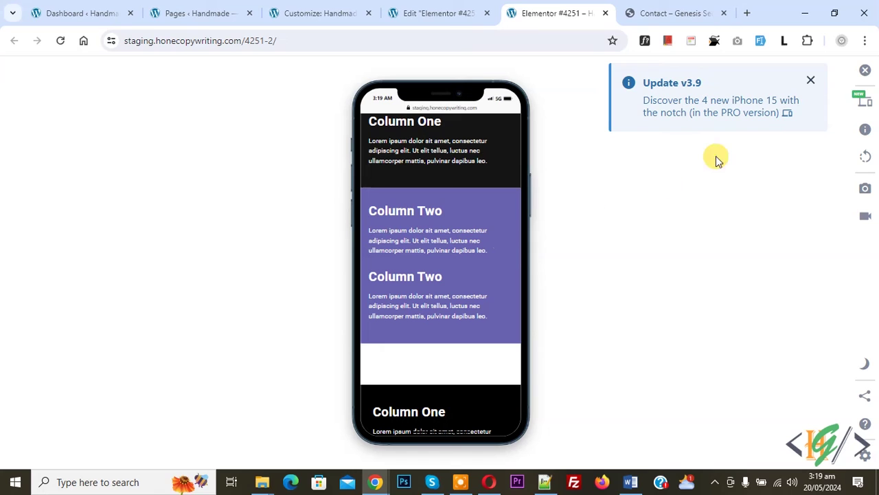
- Switch the simulated device to Macbook Air and check the alignment of all column sections down to the last one
click(864, 103)
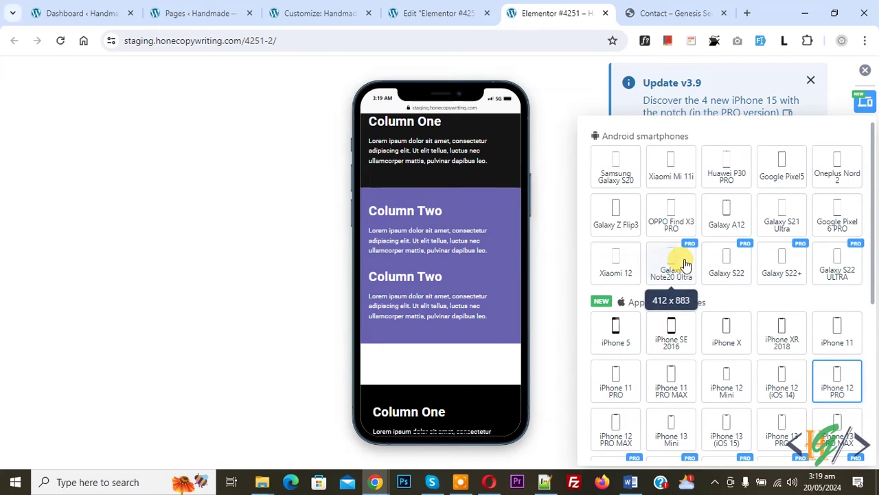
scroll(716, 281, down, 4)
scroll(735, 357, down, 1)
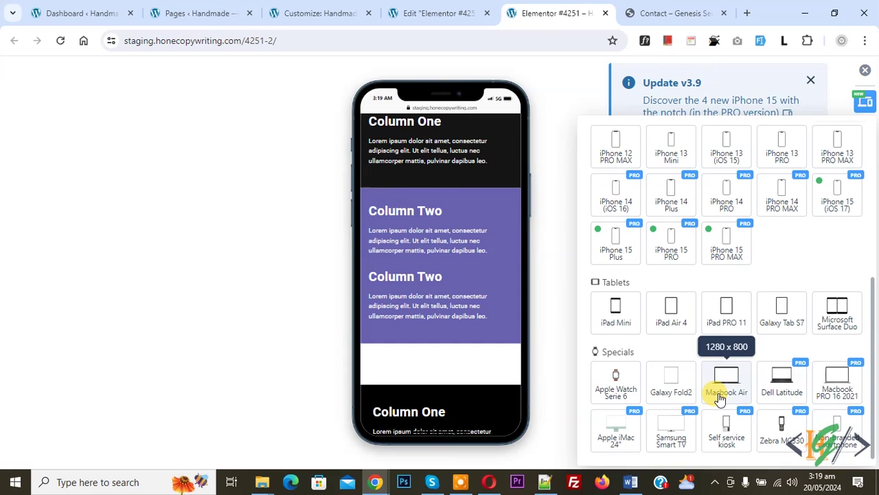
click(726, 397)
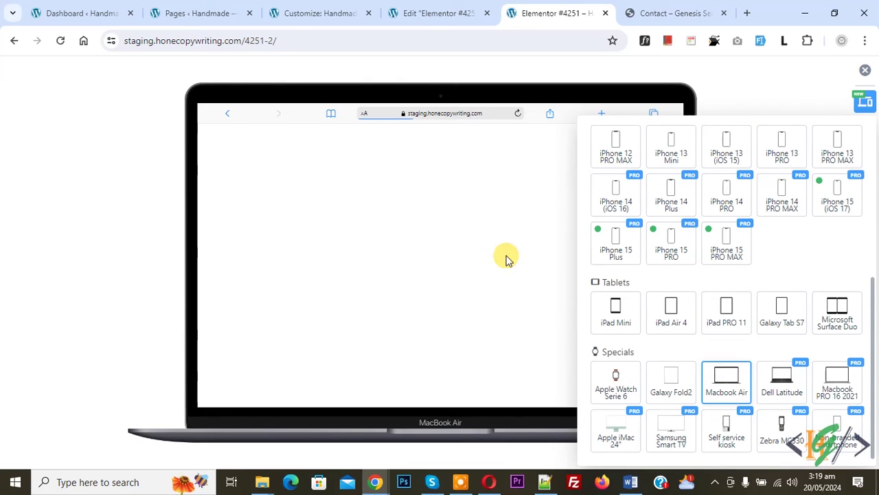
click(776, 92)
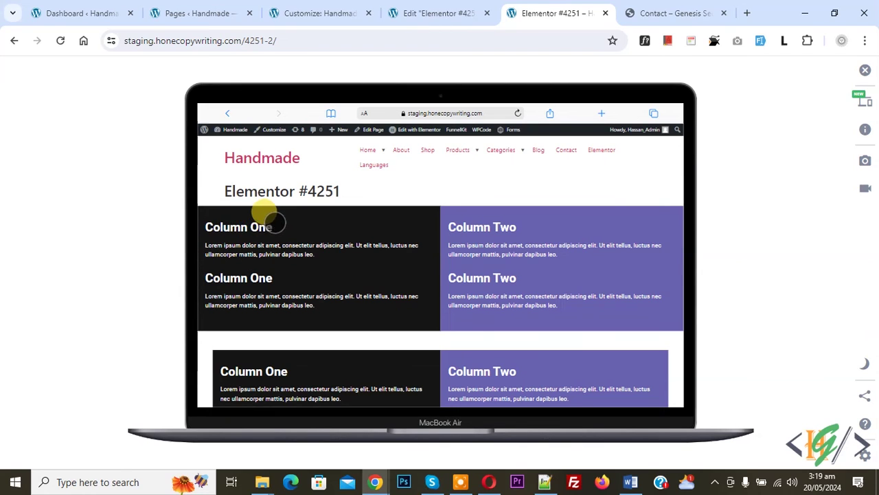
scroll(261, 221, down, 5)
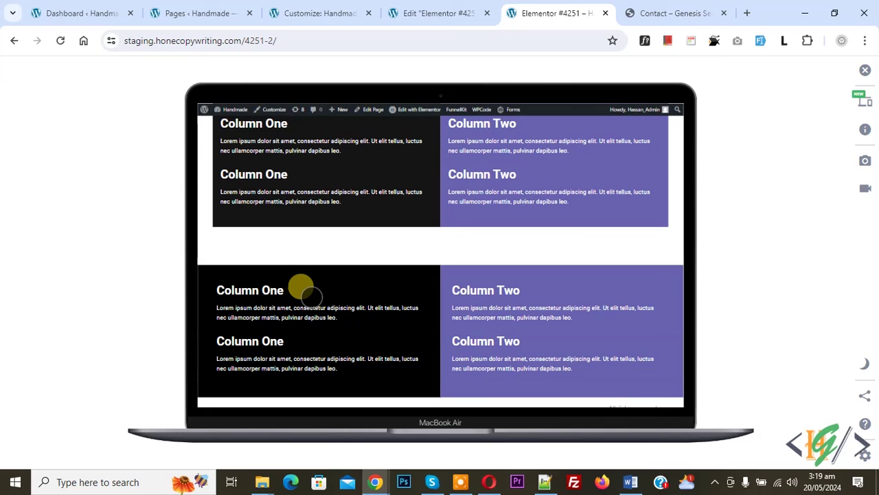
scroll(295, 297, down, 1)
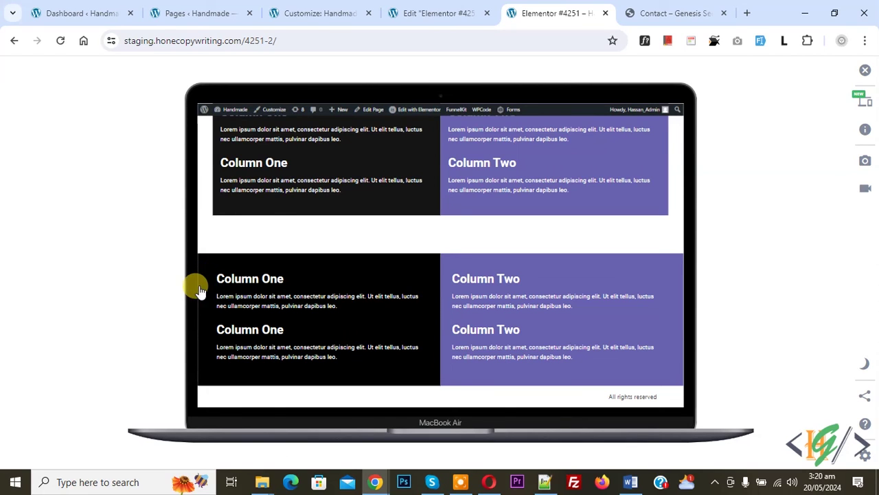
scroll(471, 313, up, 1)
- Return to the Elementor editor and switch the responsive preview to Desktop, showing the black and purple section
click(436, 13)
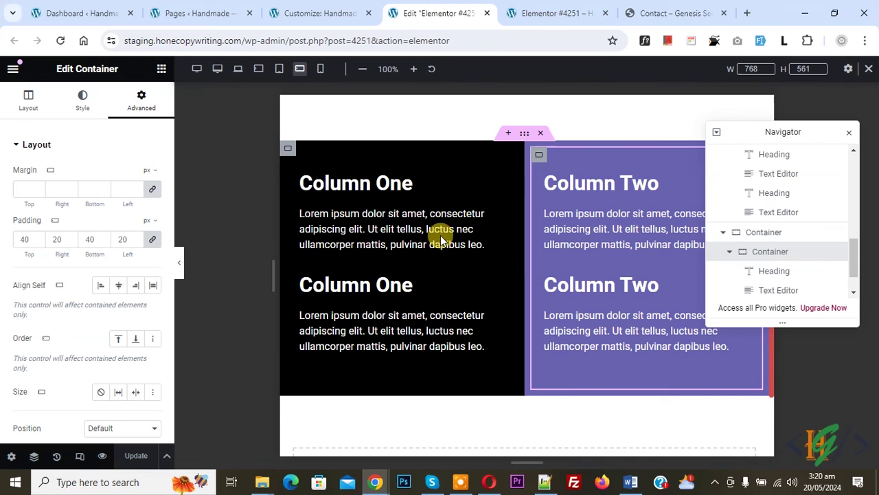
click(196, 69)
click(217, 69)
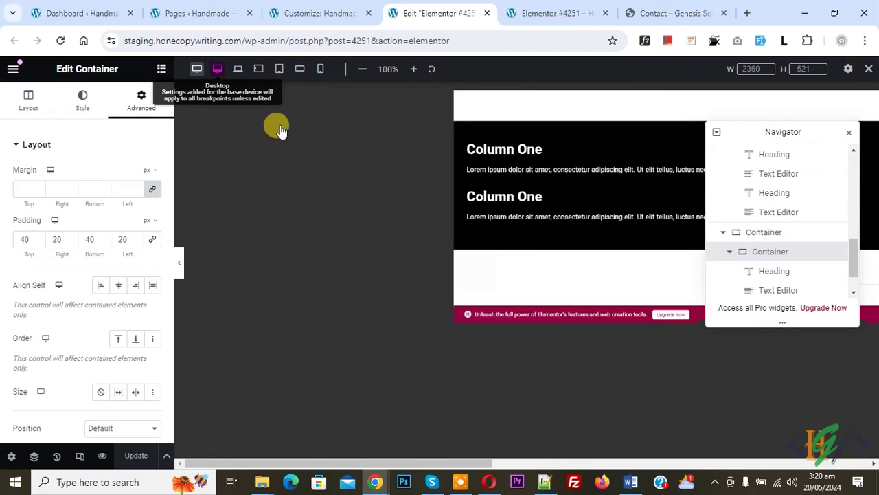
scroll(364, 275, down, 1)
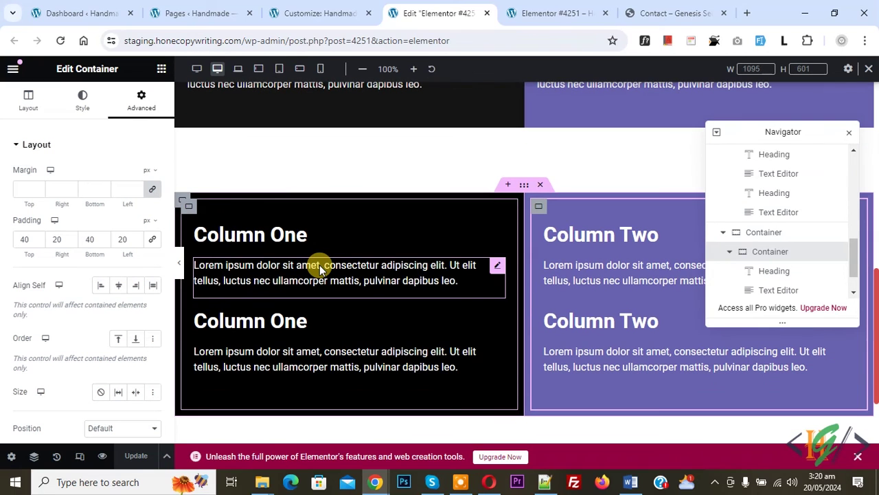
- Check the CSS classes of the outer Column One and Column Two containers in the black and purple section
click(182, 203)
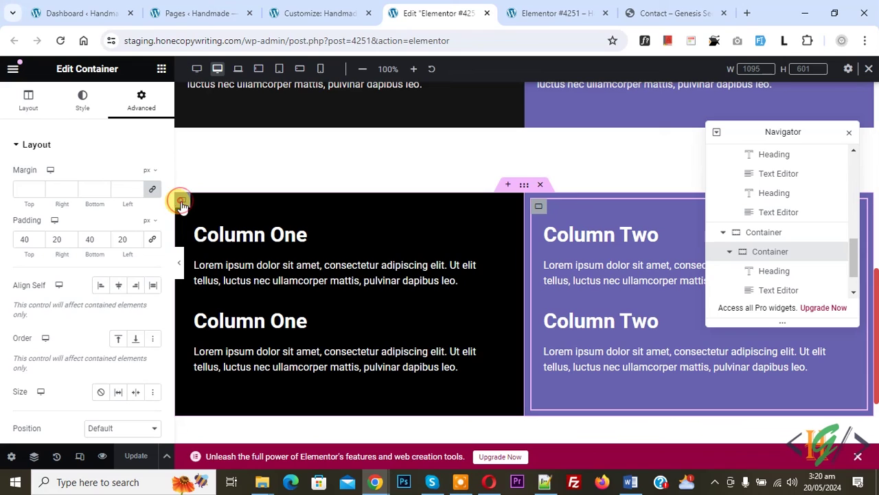
scroll(103, 206, down, 4)
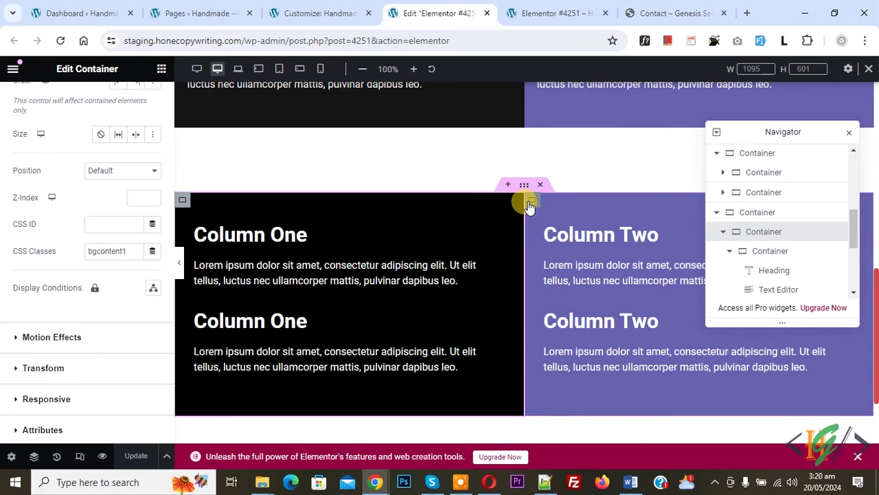
click(530, 202)
scroll(116, 269, down, 4)
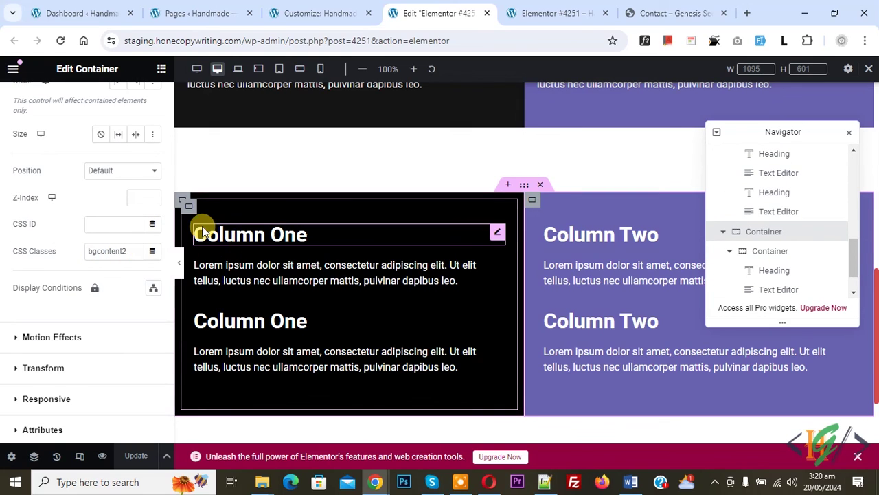
- Check the CSS classes of the inner containers nested in Column One and Column Two
click(188, 205)
scroll(64, 261, down, 4)
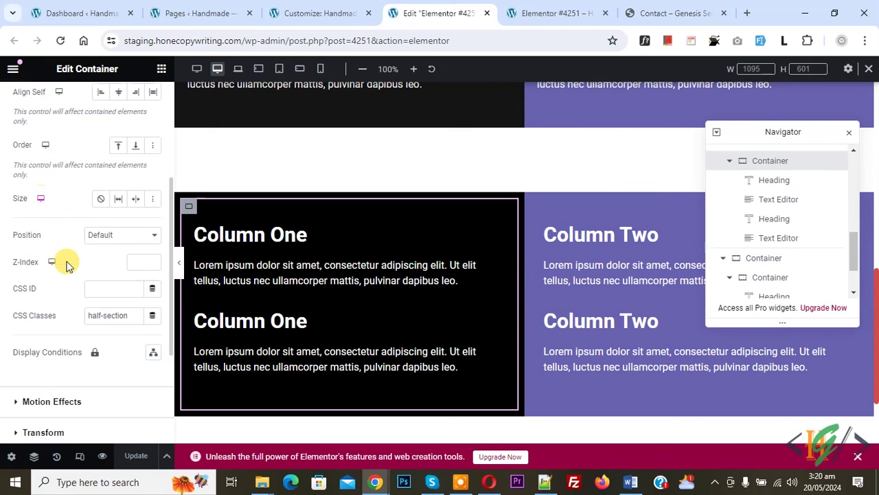
click(537, 205)
scroll(98, 250, down, 3)
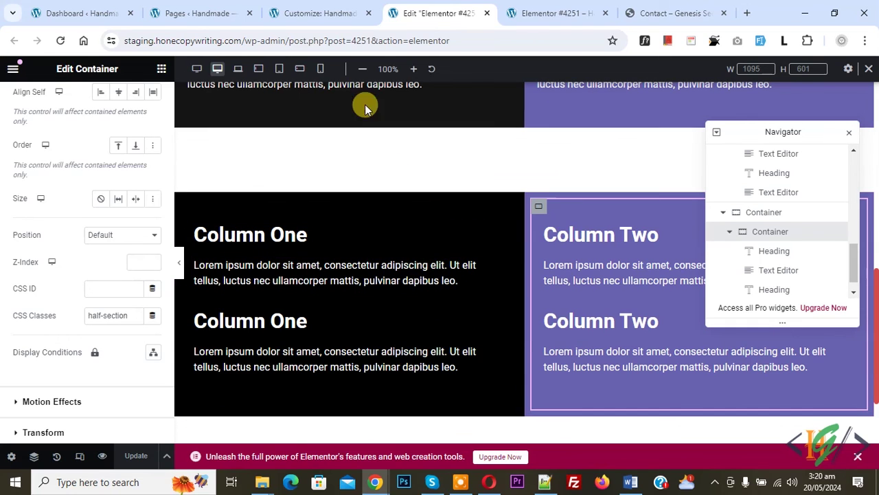
- Review the custom rules in the Customizer's Additional CSS, and return to the Elementor editor
click(326, 12)
drag(44, 273, 18, 110)
click(443, 11)
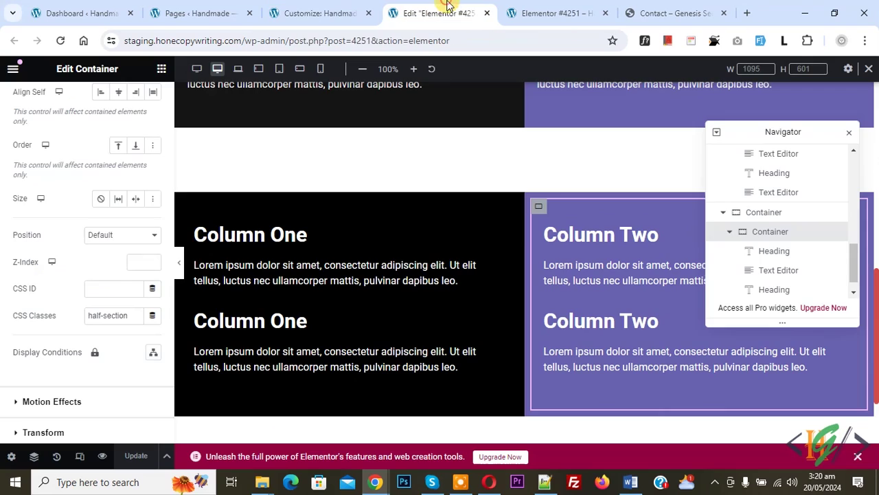